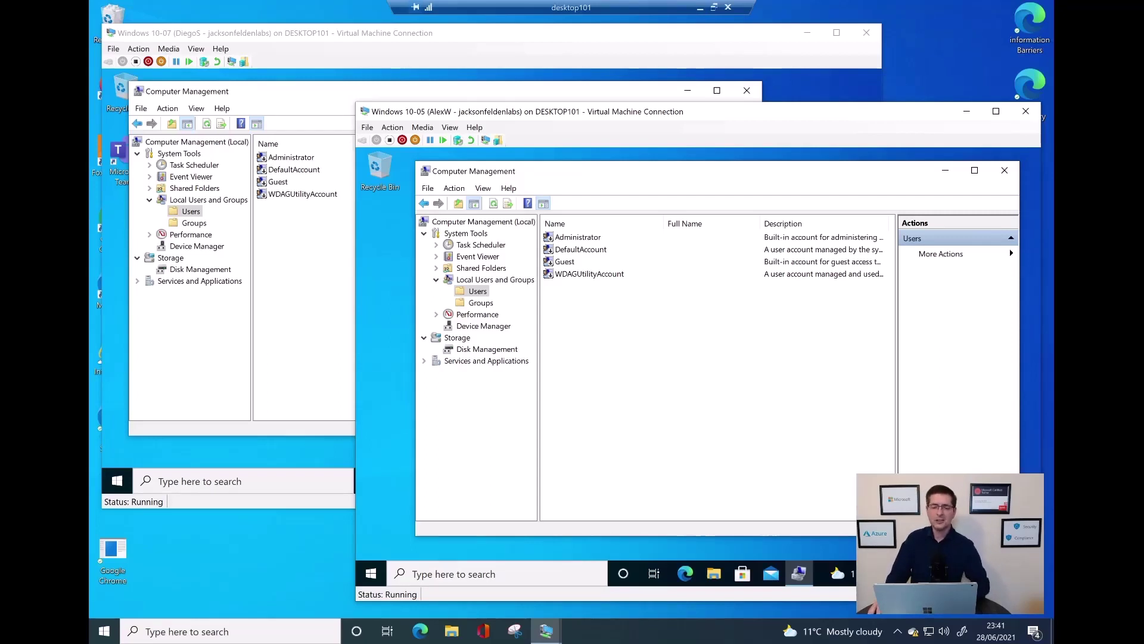
right_click(598, 321)
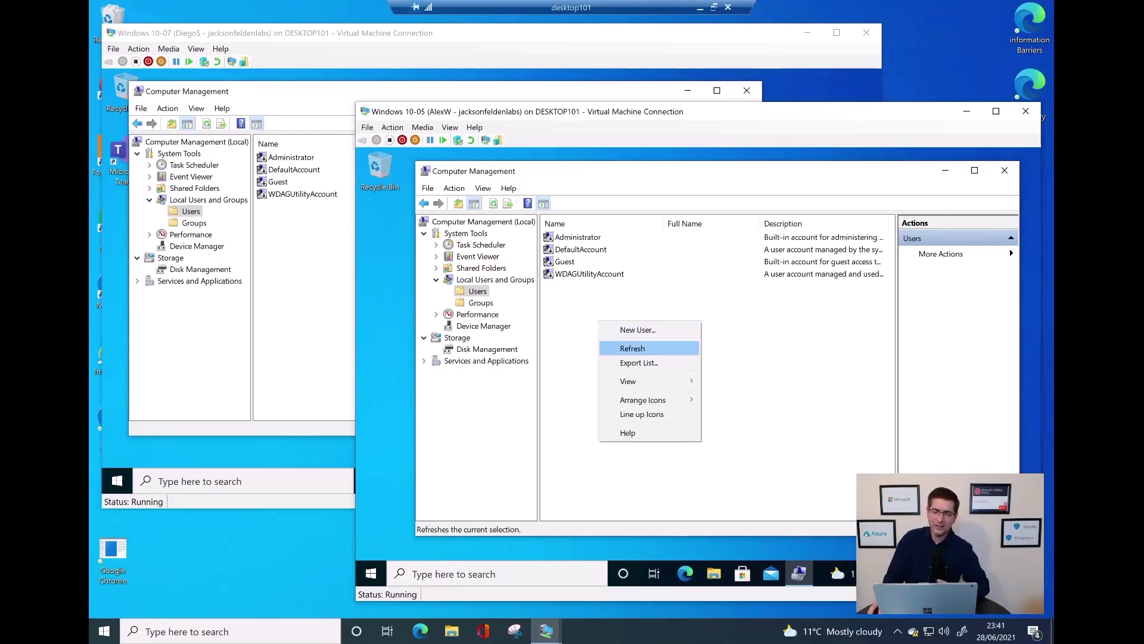
click(632, 348)
right_click(613, 320)
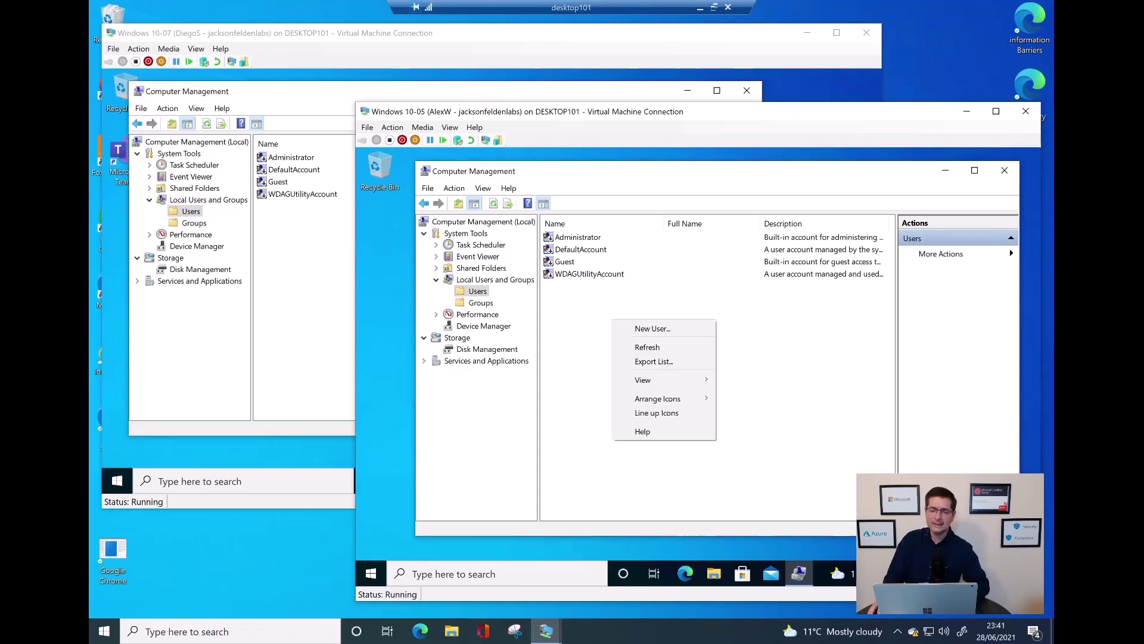
click(647, 347)
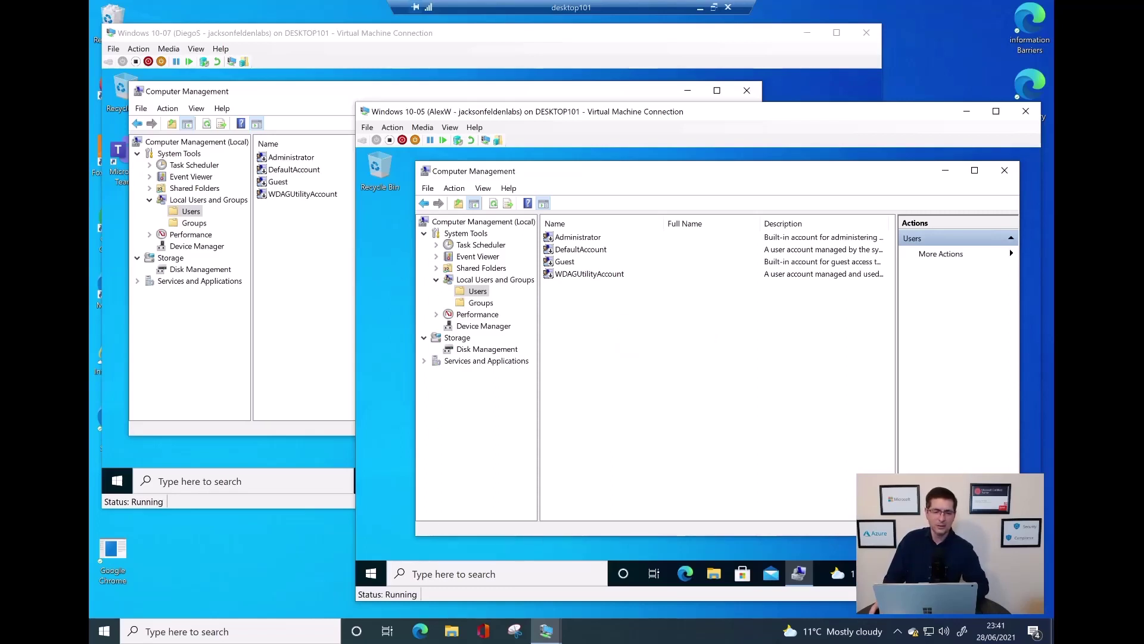
click(301, 250)
right_click(300, 242)
click(327, 268)
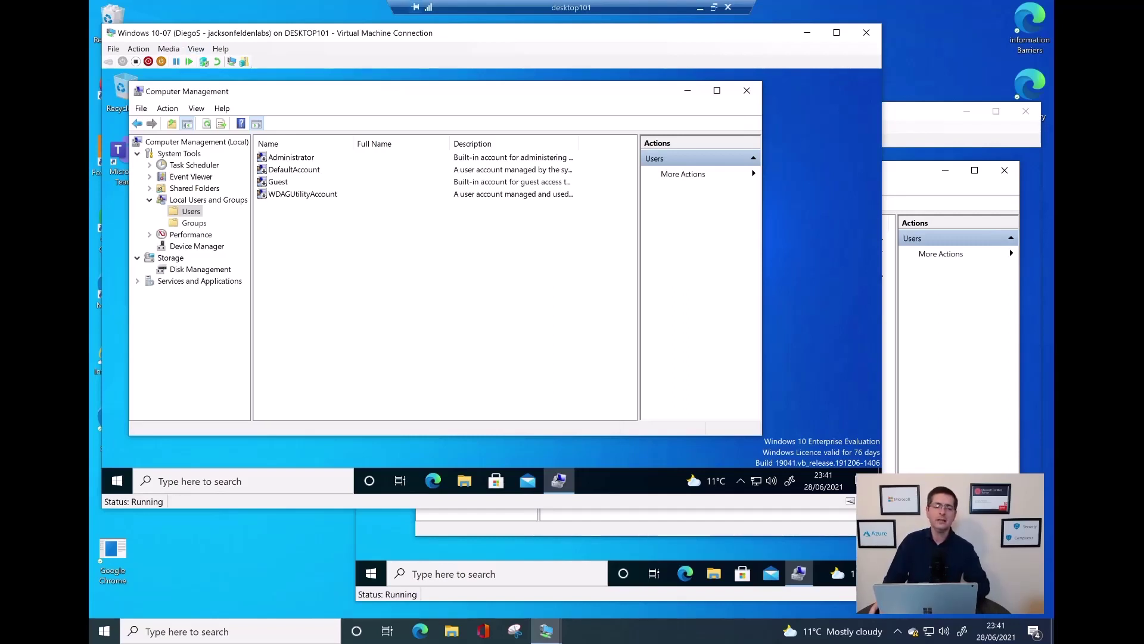
key(alt+Tab)
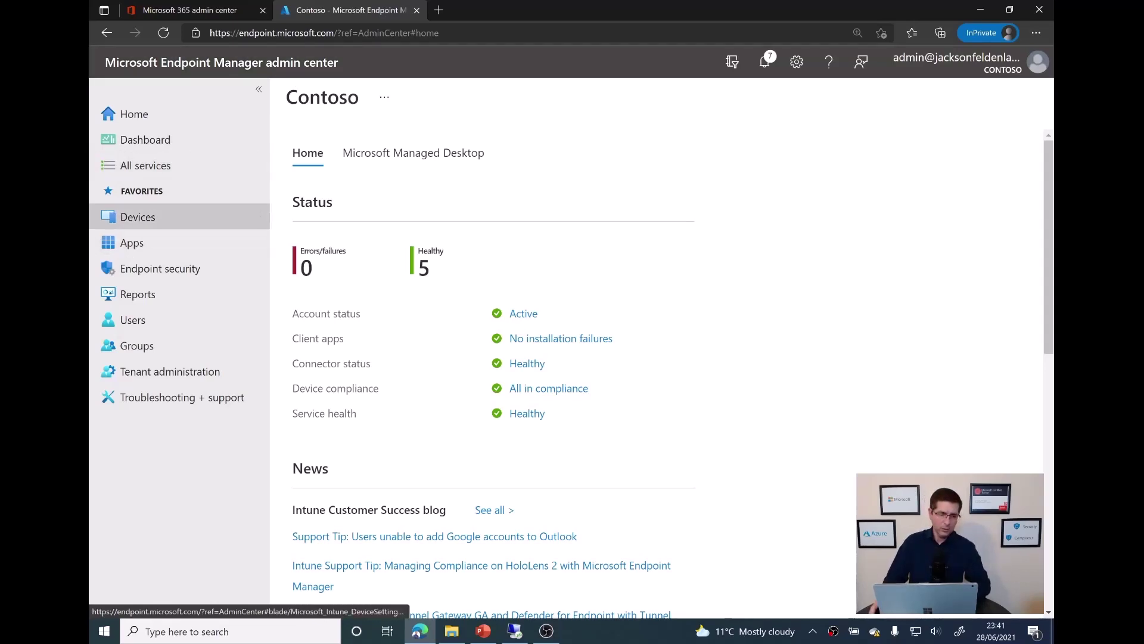
Go to Devices > All devices and open Configuration profiles under Policy
click(138, 217)
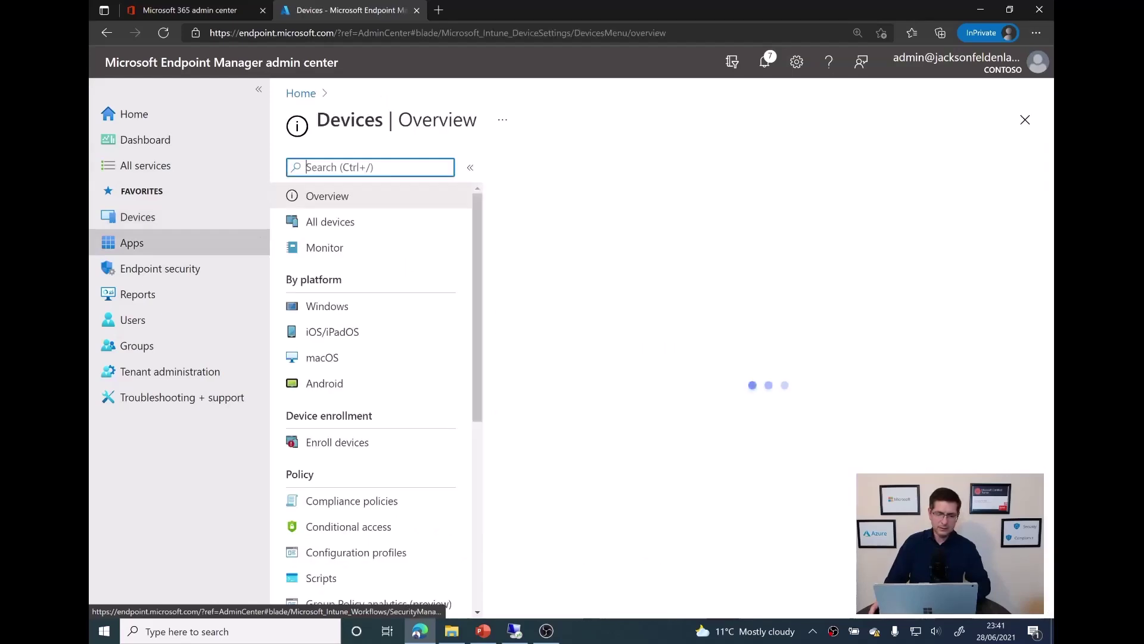
click(330, 221)
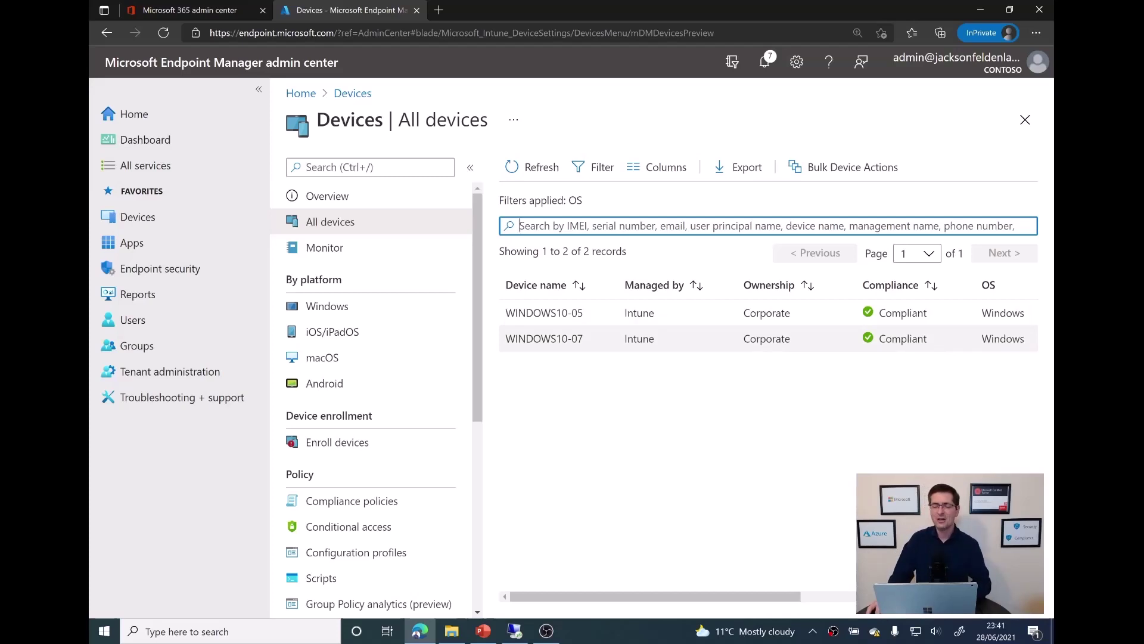
scroll(369, 409, down, 3)
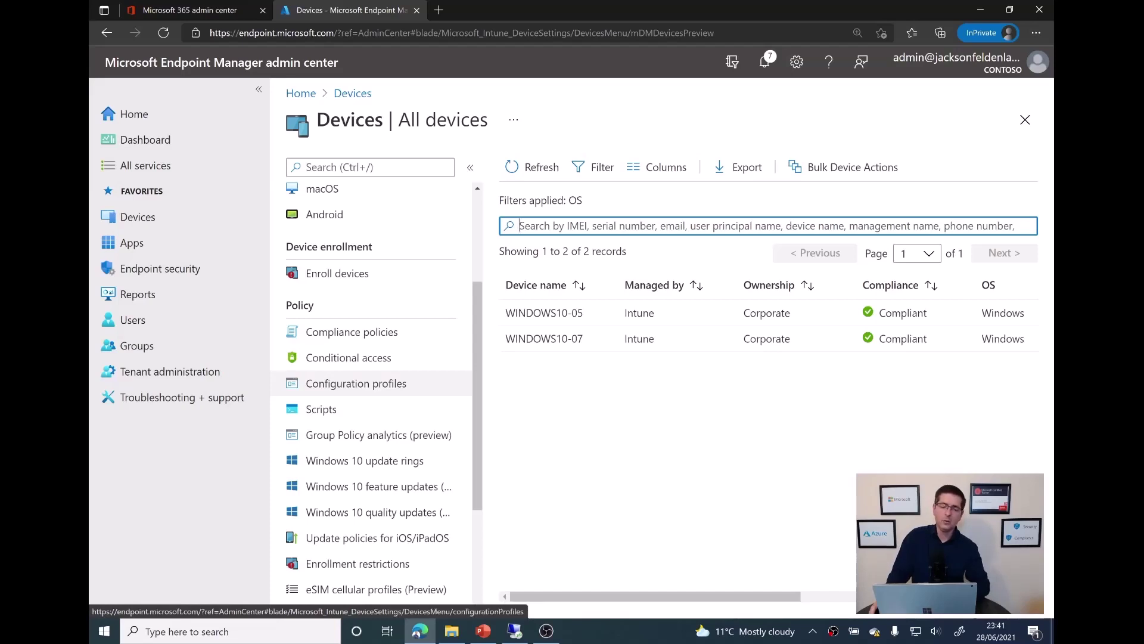
click(355, 383)
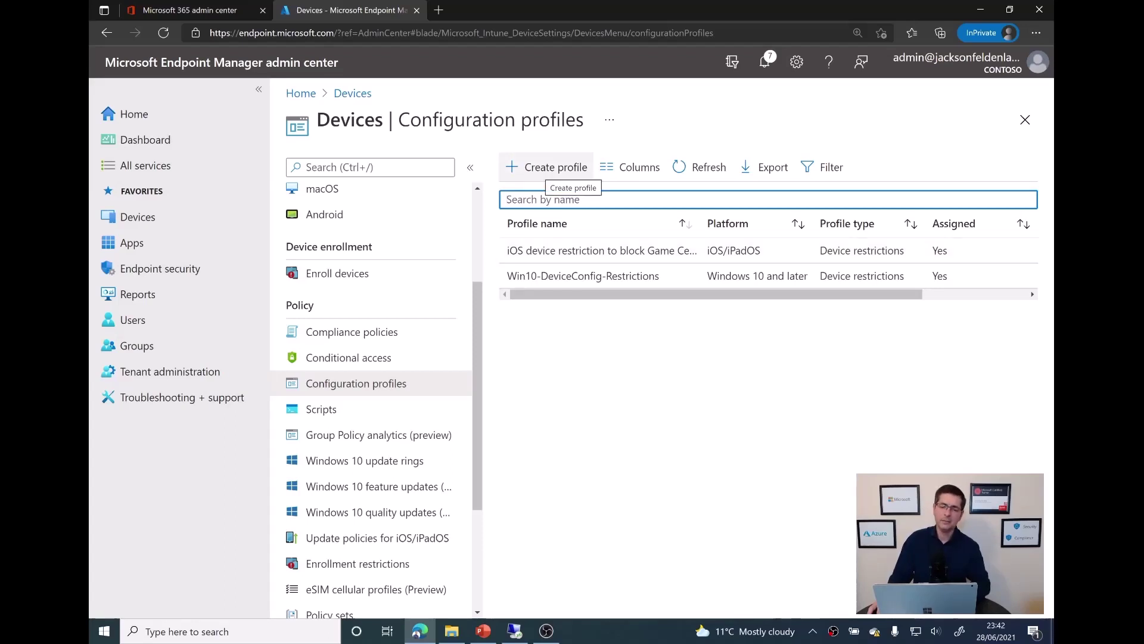
Create a Windows 10 and later Custom template profile named 'Local Admin5' and proceed to settings
click(546, 167)
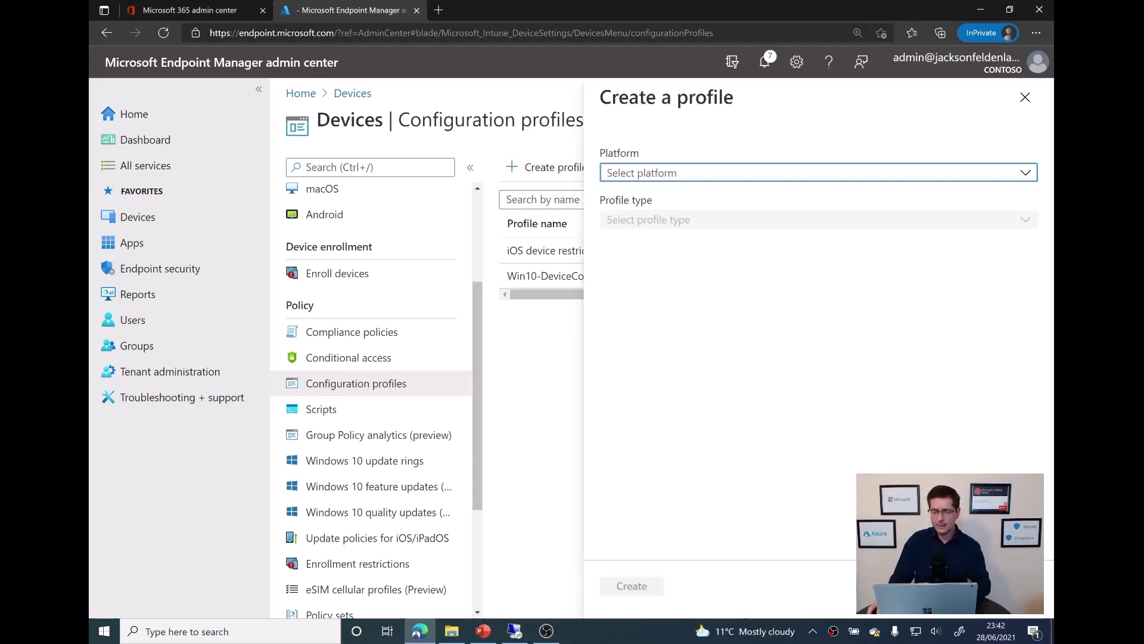
click(774, 172)
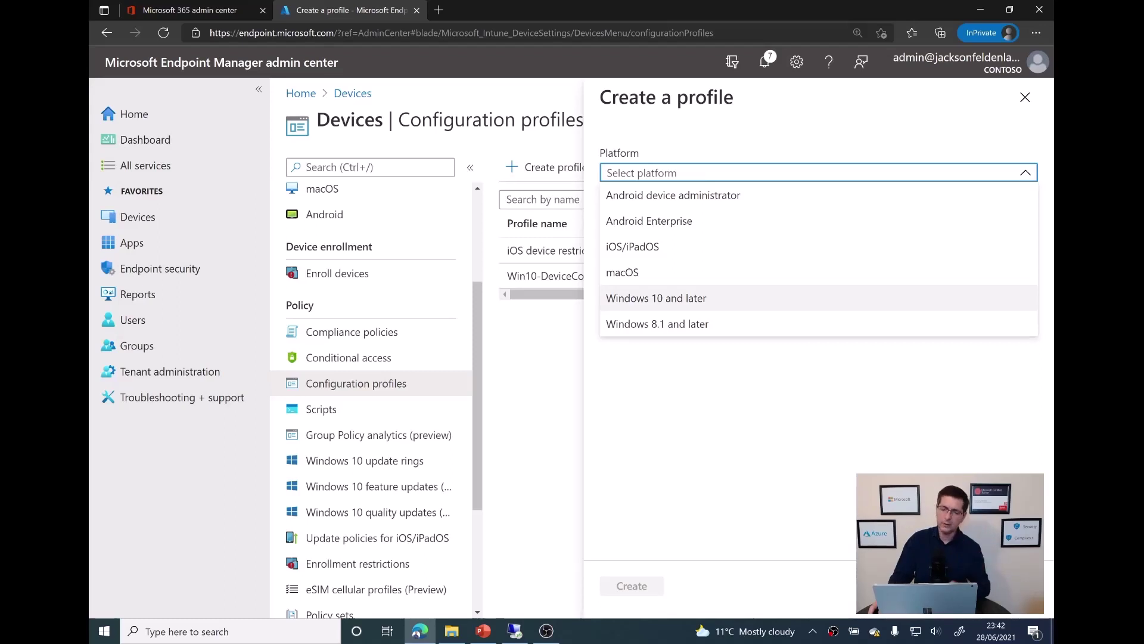
click(655, 298)
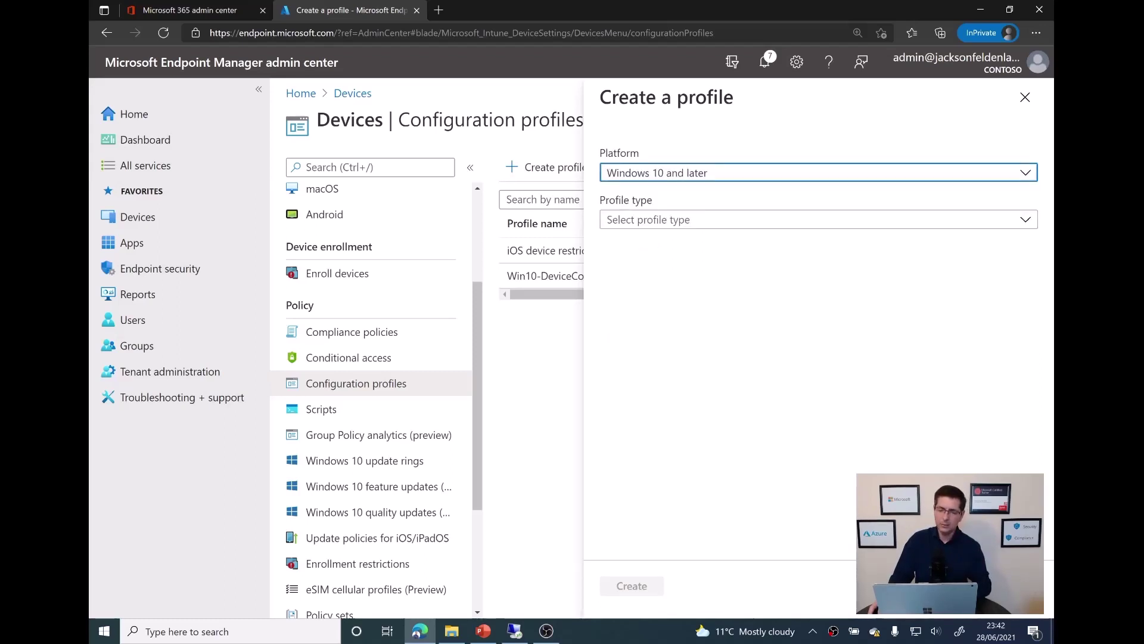
click(775, 219)
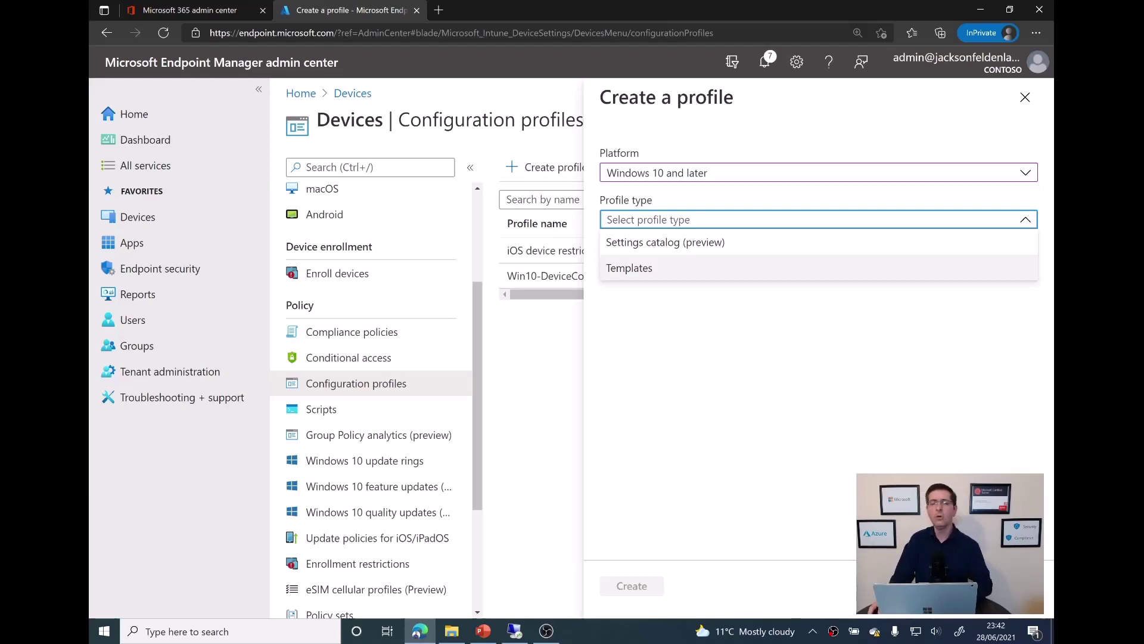
click(629, 268)
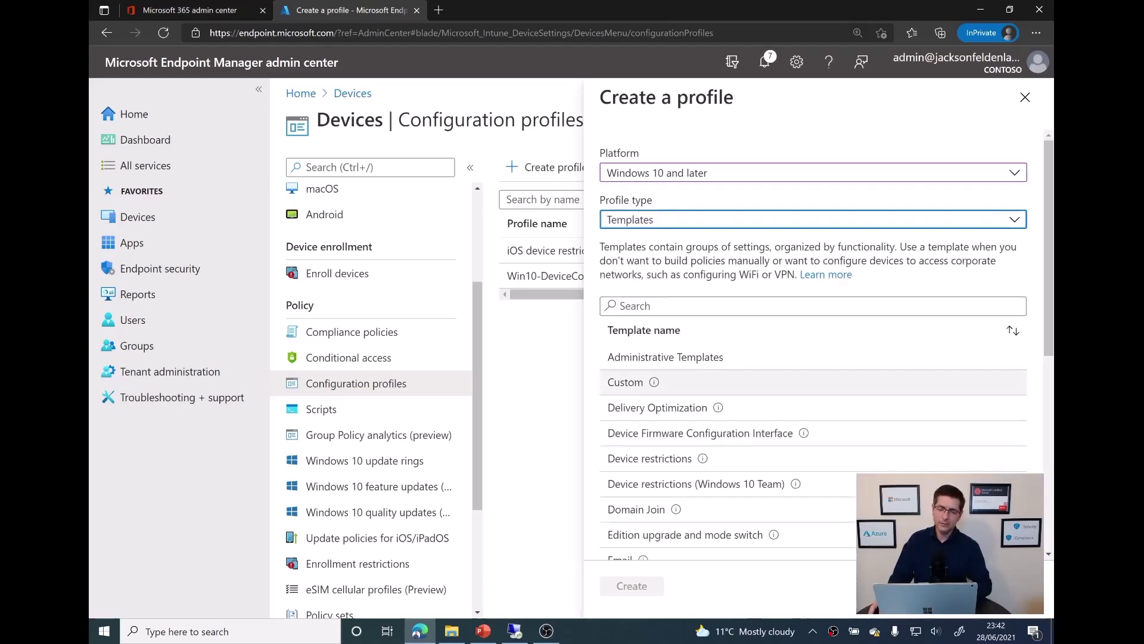
click(625, 382)
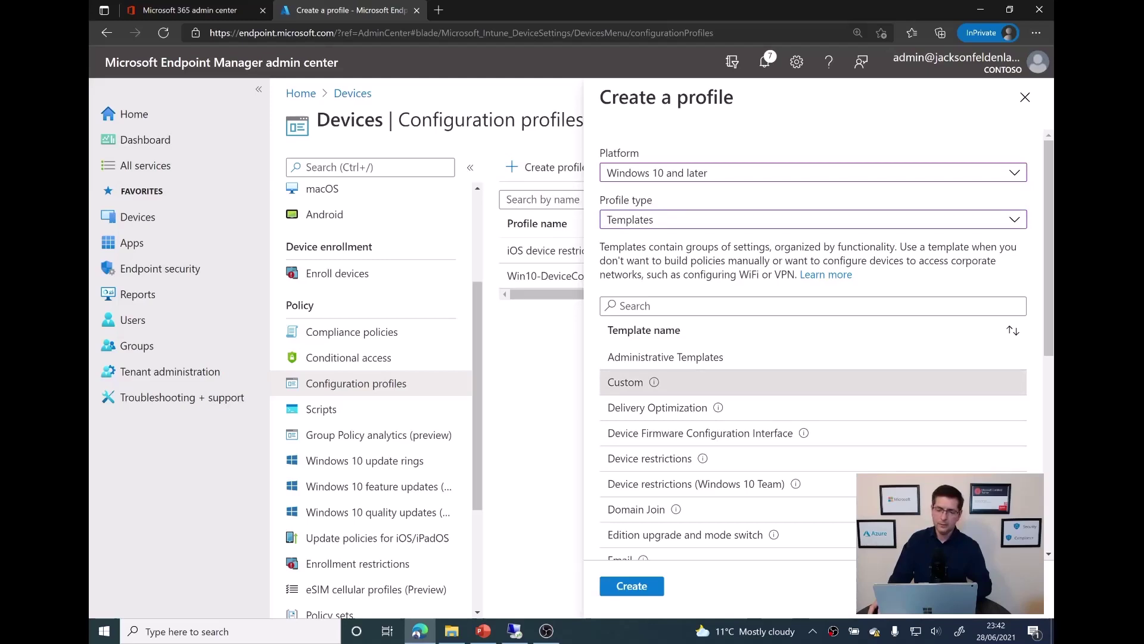
click(631, 586)
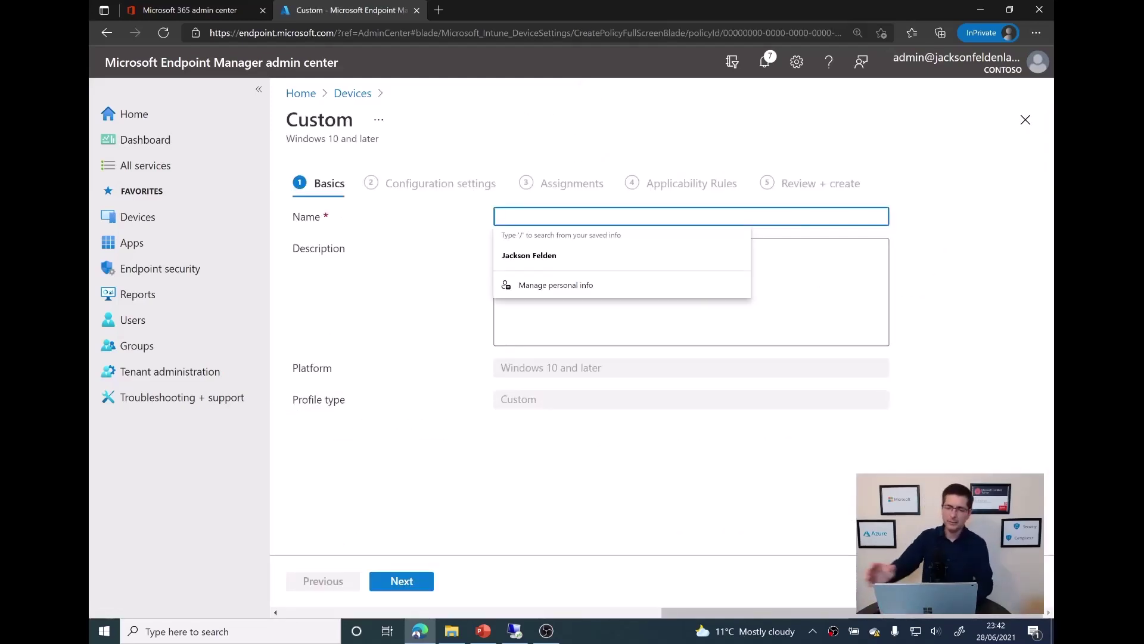
text(L)
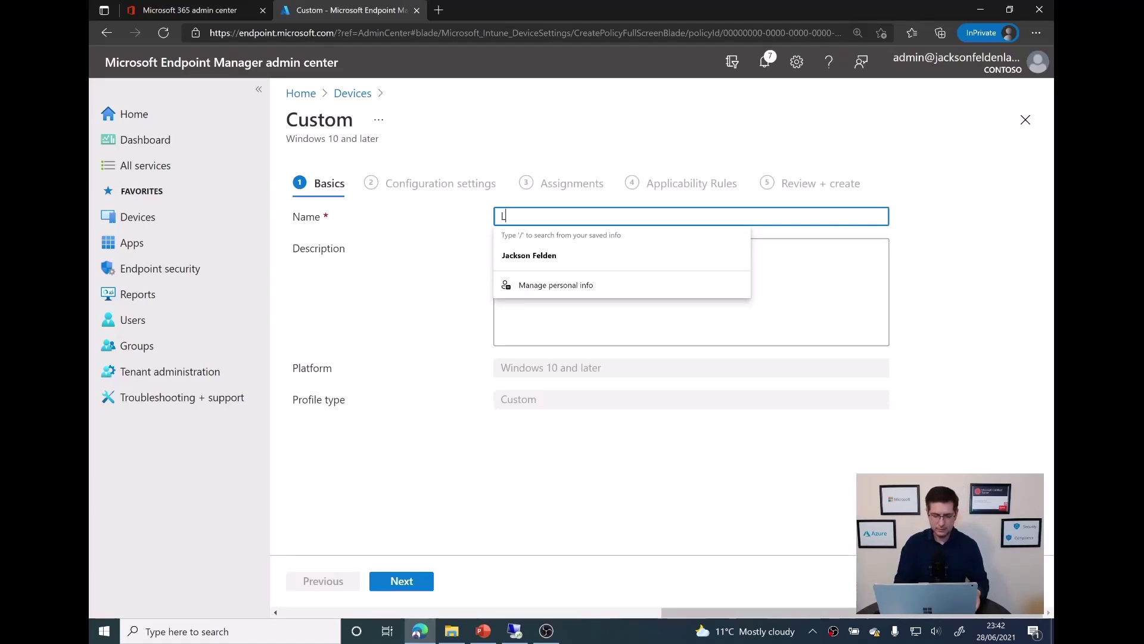
text(ocal Admin5)
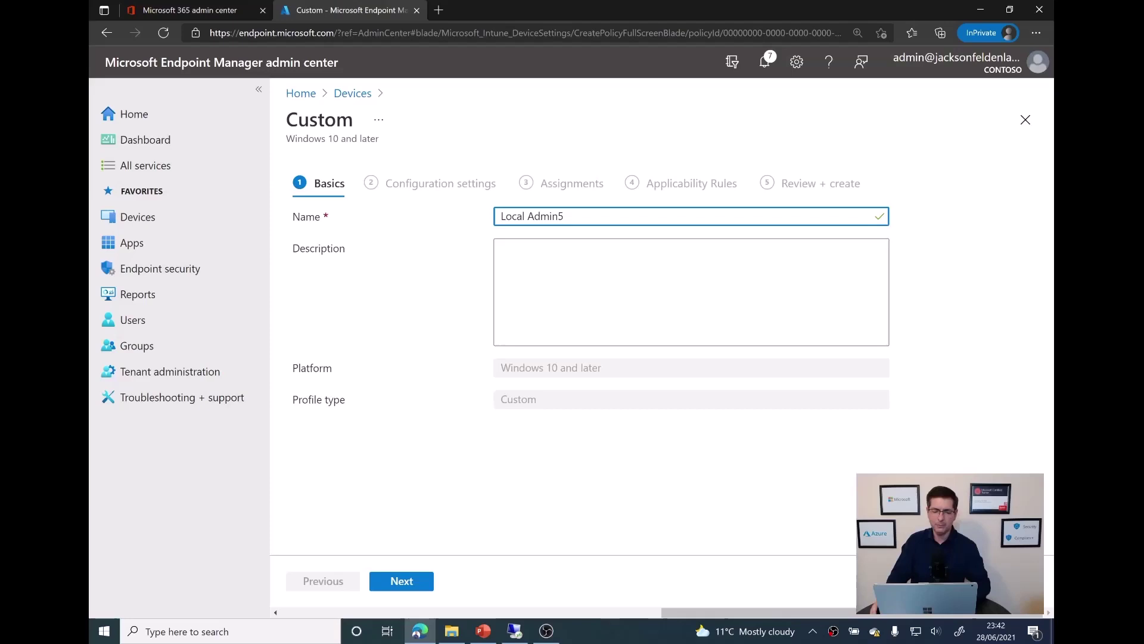
key(Return)
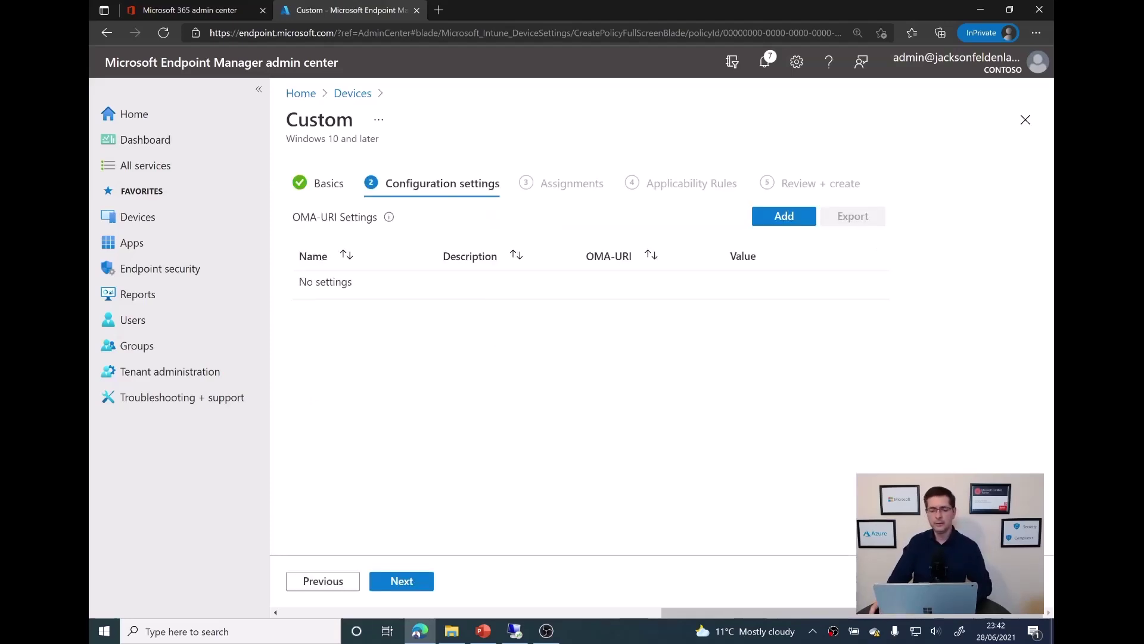
In PowerPoint, select the full Admin5 Password OMA-URI line, then return to the browser
click(483, 630)
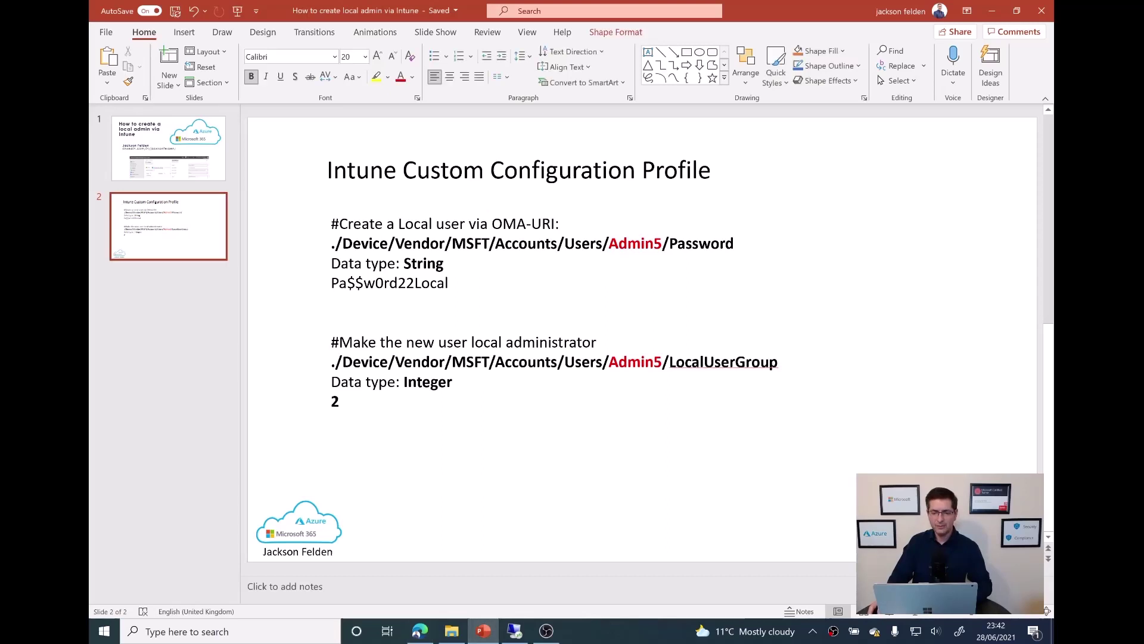
key(End)
key(ctrl+shift+Left)
key(ctrl+shift+Left)
key(ctrl+shift+Left)
key(ctrl+shift+Left)
key(ctrl+shift+Left)
key(ctrl+shift+Left)
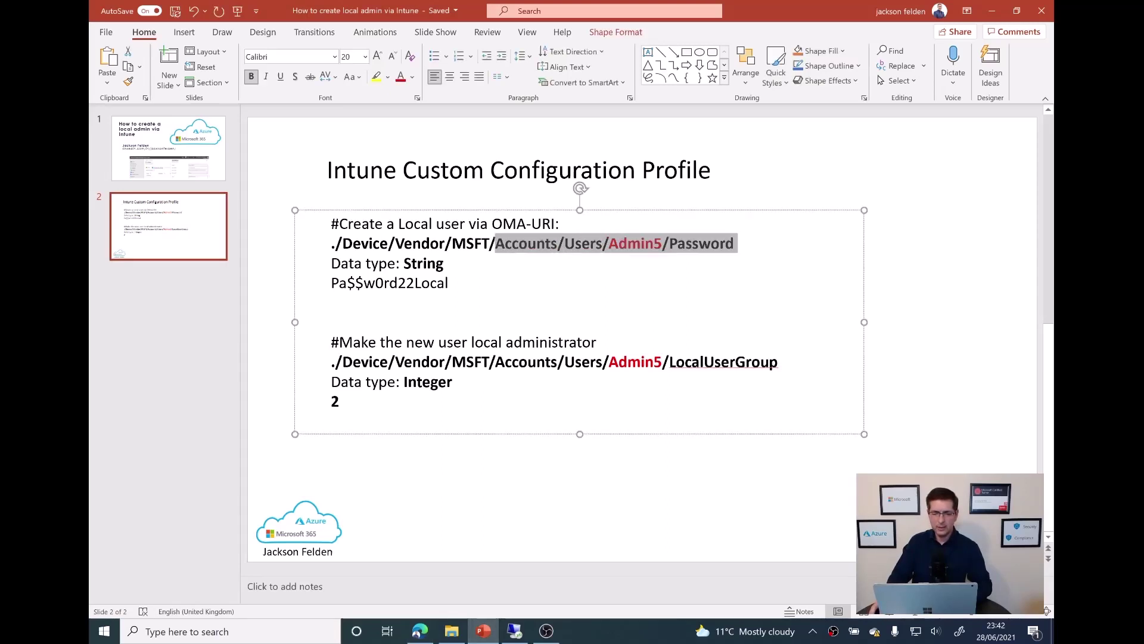
key(ctrl+shift+Left)
key(ctrl+shift+Left)
key(ctrl+shift+Left)
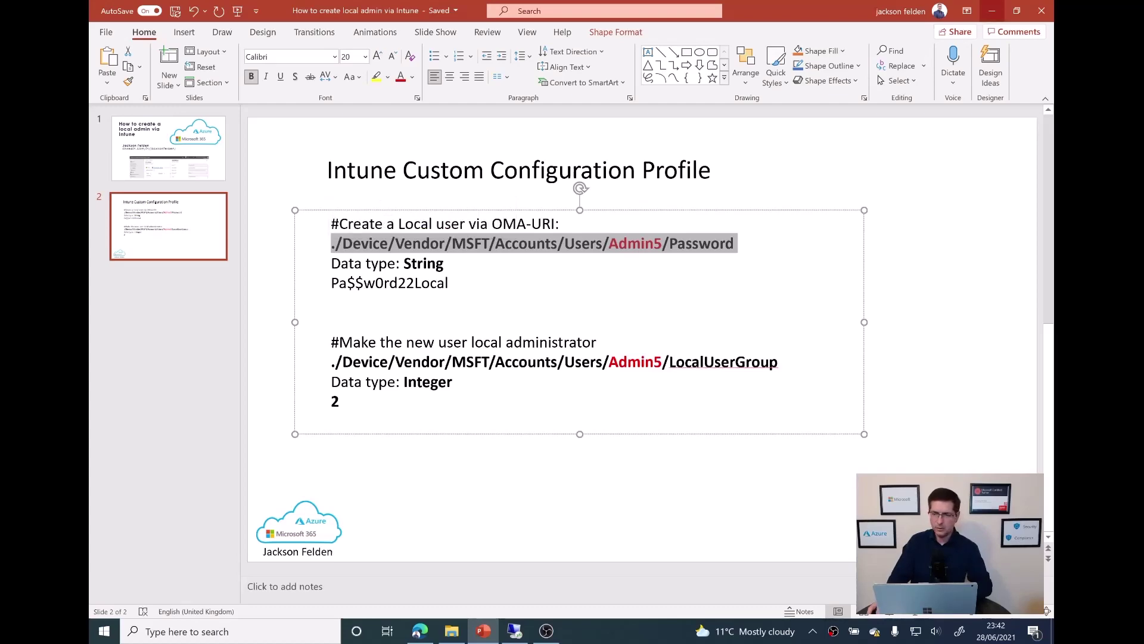
click(992, 11)
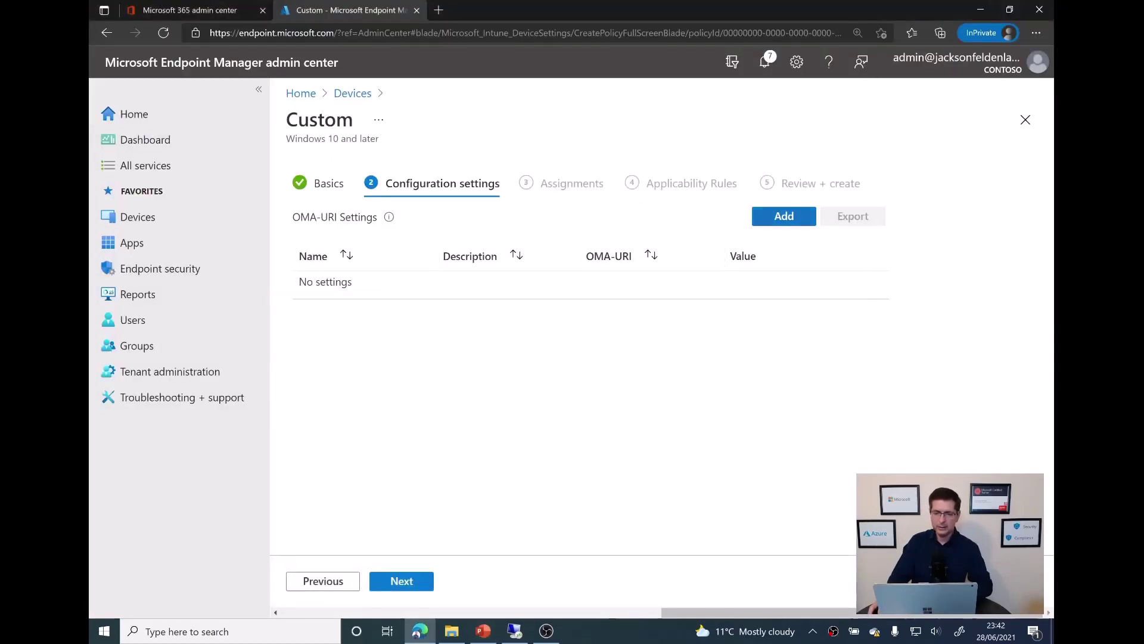
Add and save an OMA-URI row named Admin5, String data type, holding the account password
click(784, 216)
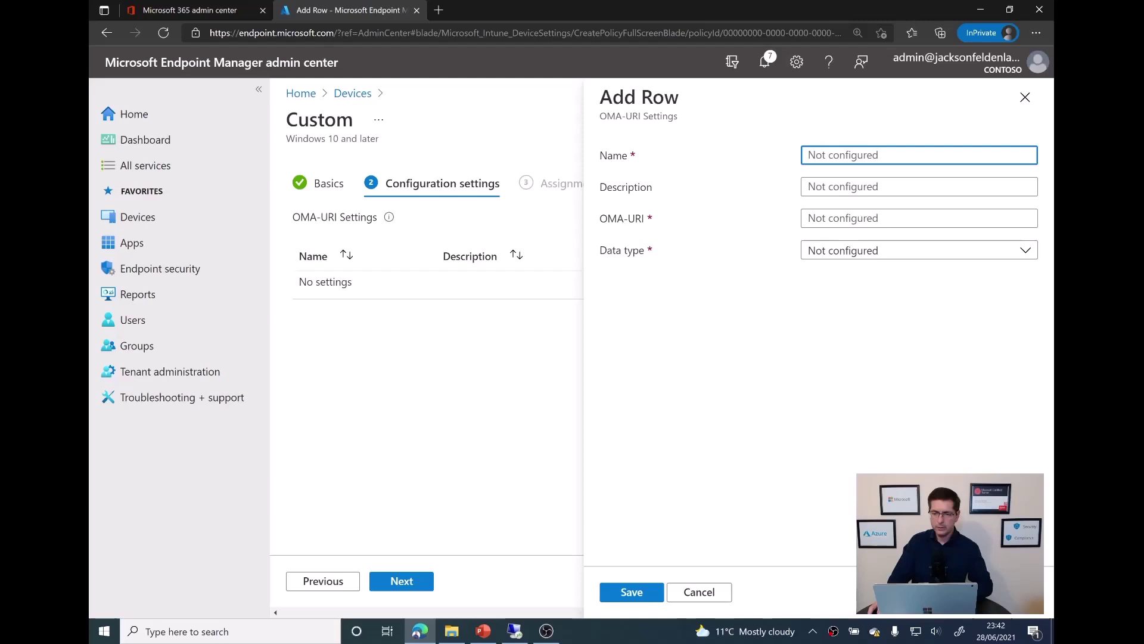
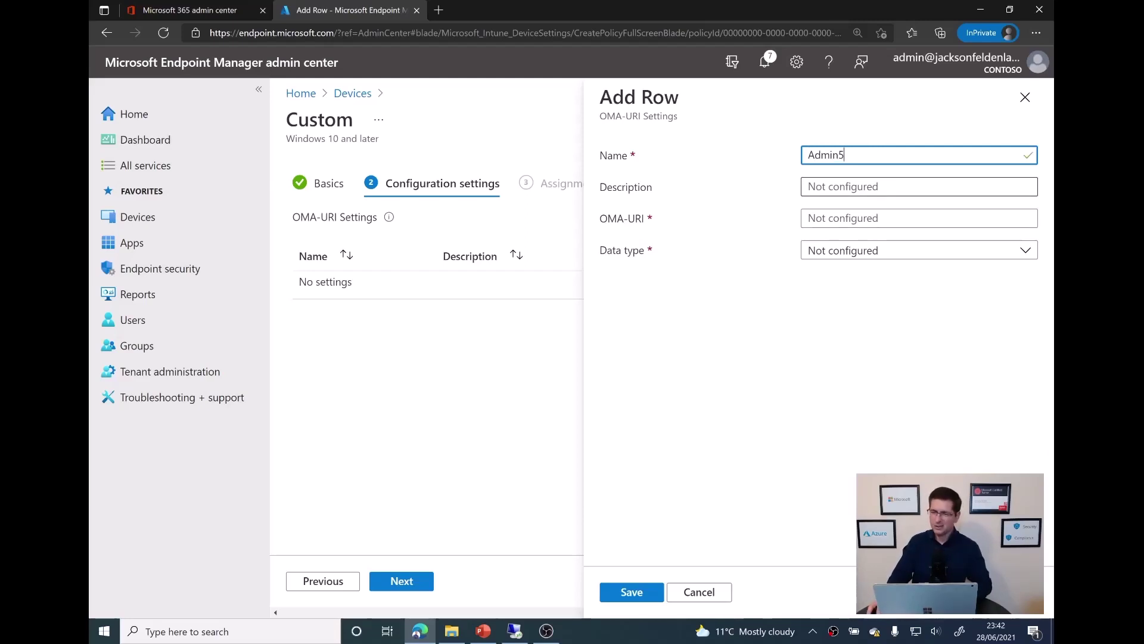
click(917, 218)
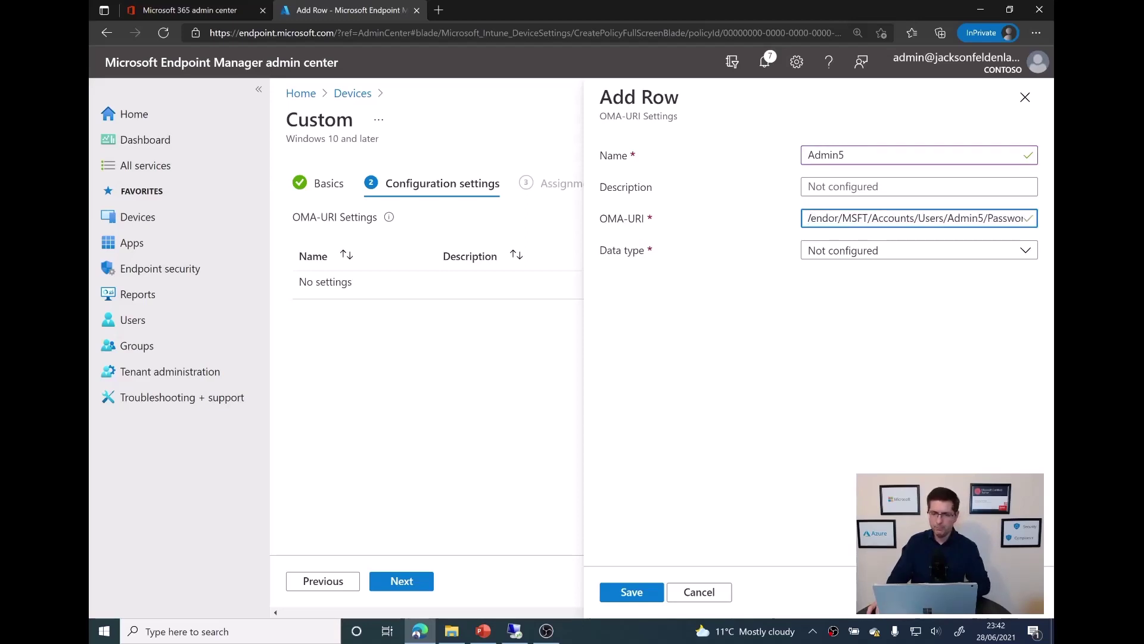
key(ctrl+a)
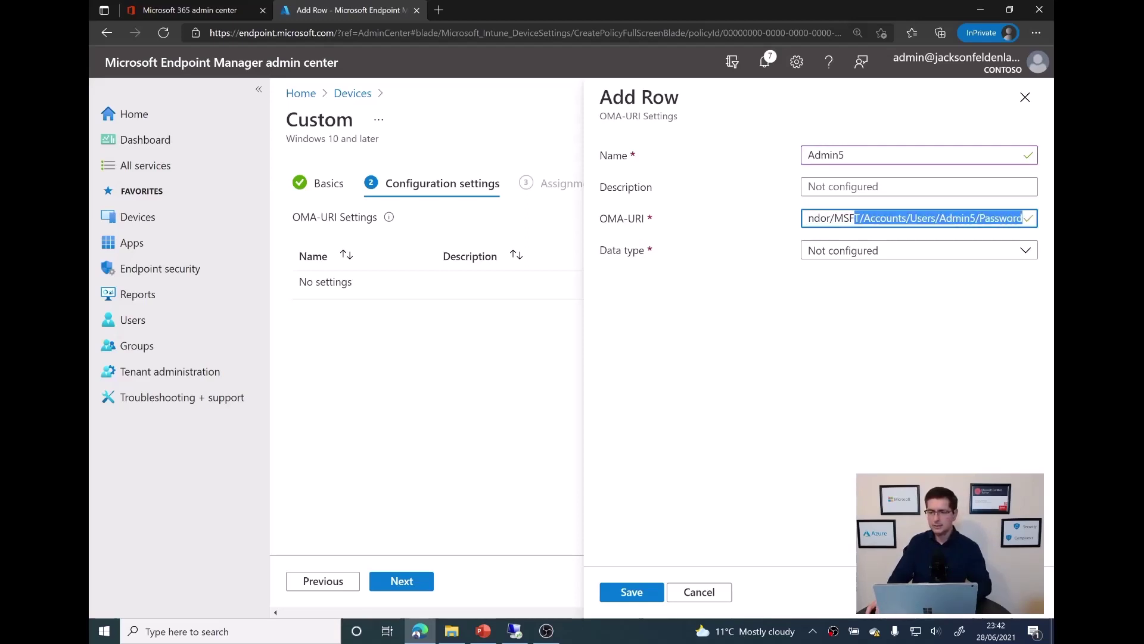
key(Tab)
key(alt+Down)
key(Down)
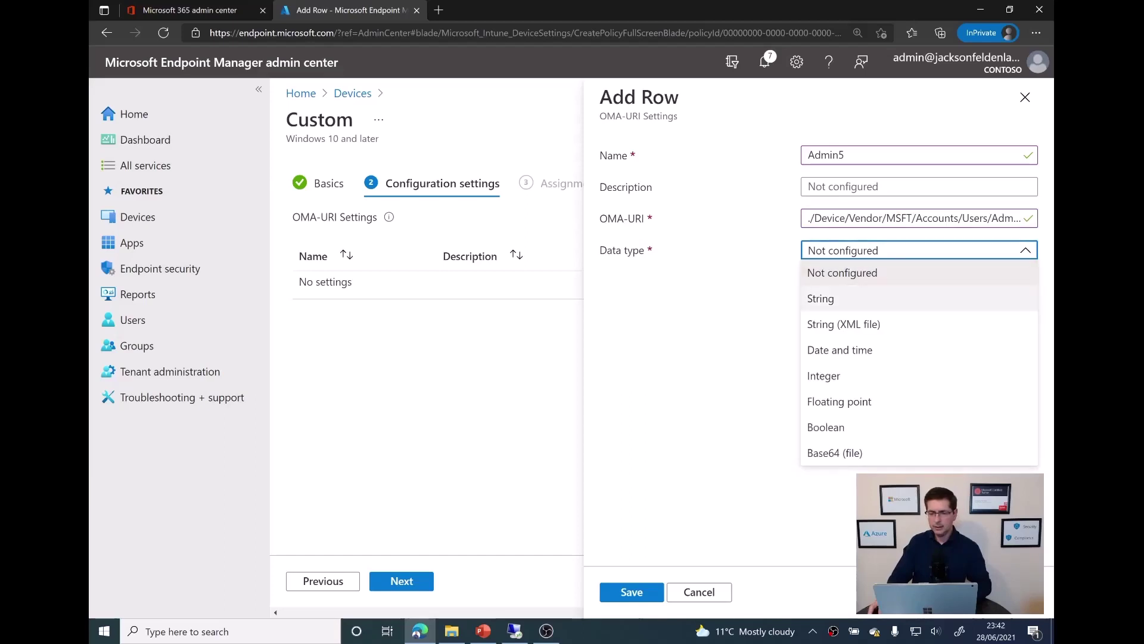
key(Return)
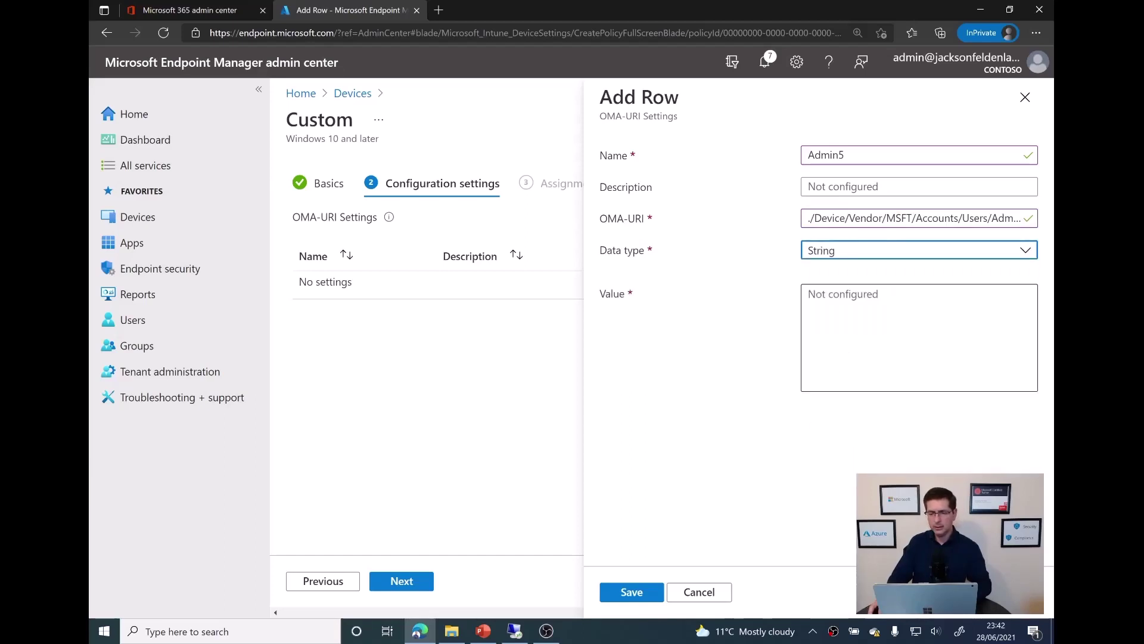
key(Tab)
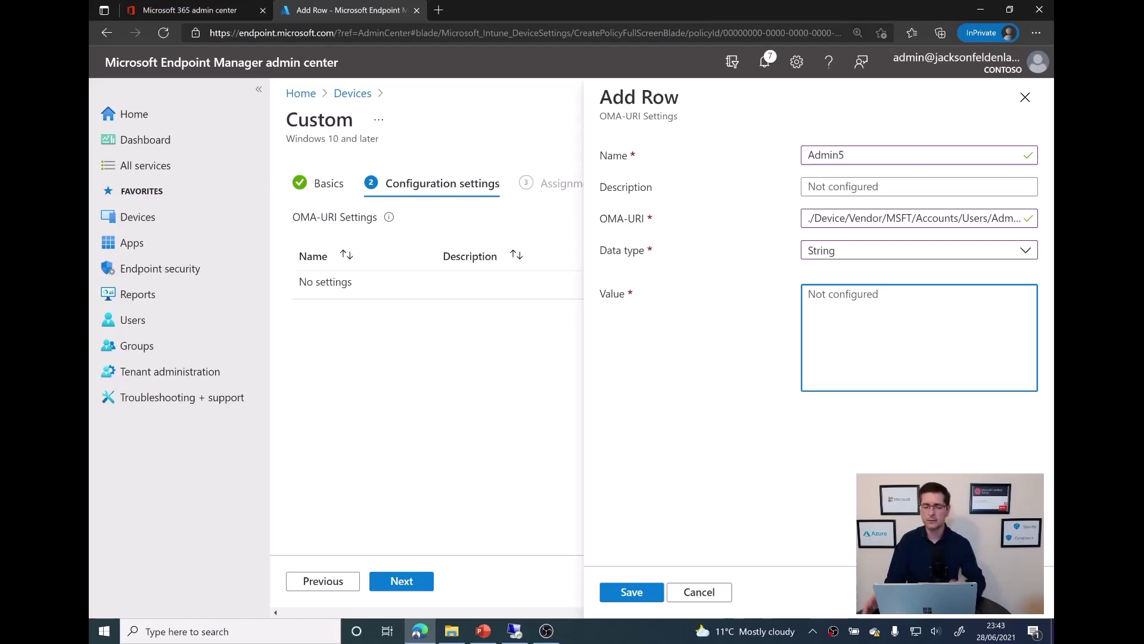
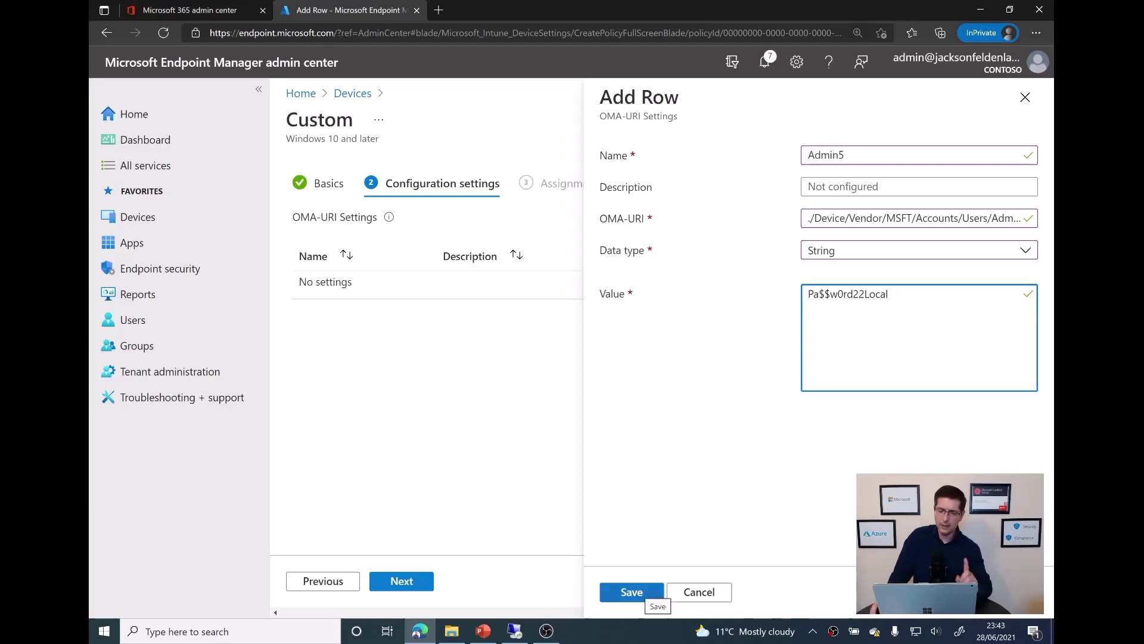
click(644, 593)
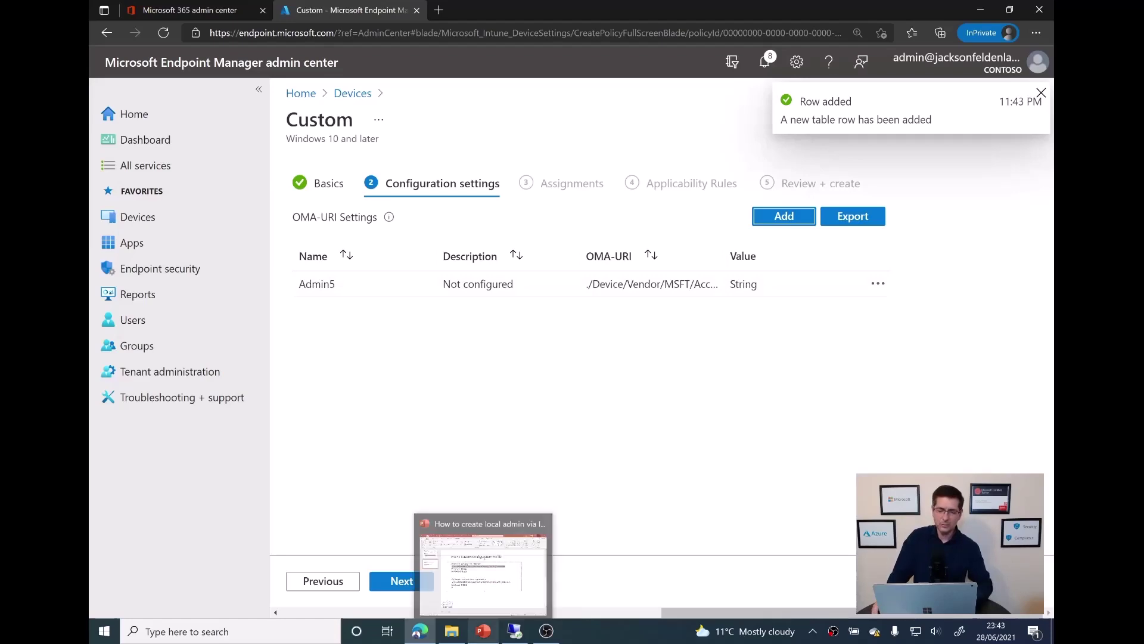
In PowerPoint, select the Admin5 LocalUserGroup OMA-URI line on the slide
click(483, 630)
click(745, 362)
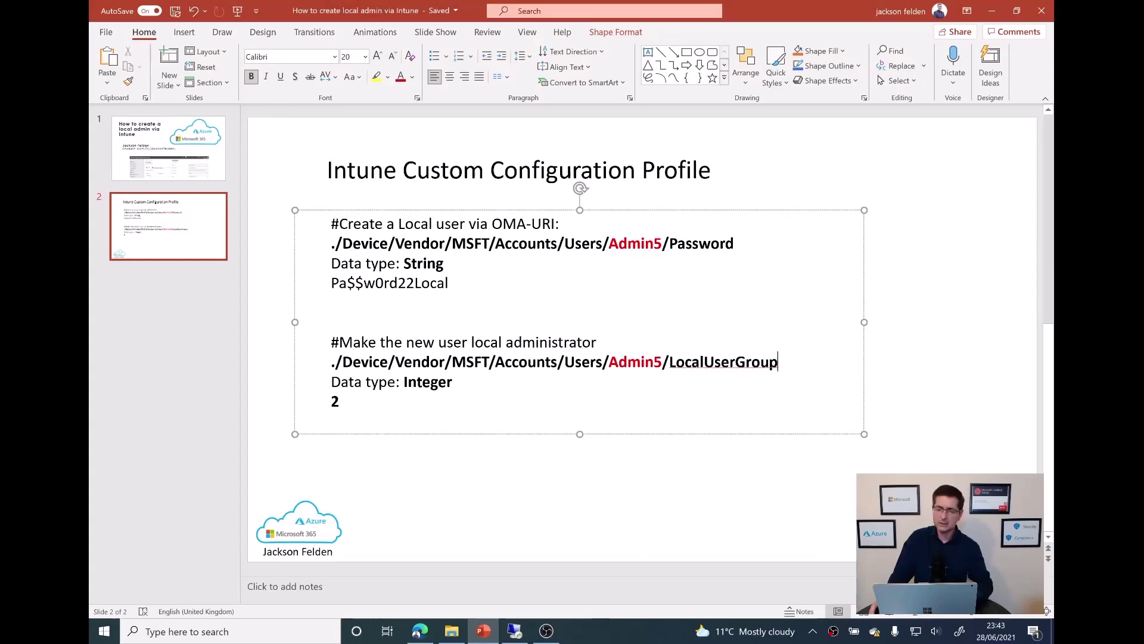
drag(779, 362, 331, 361)
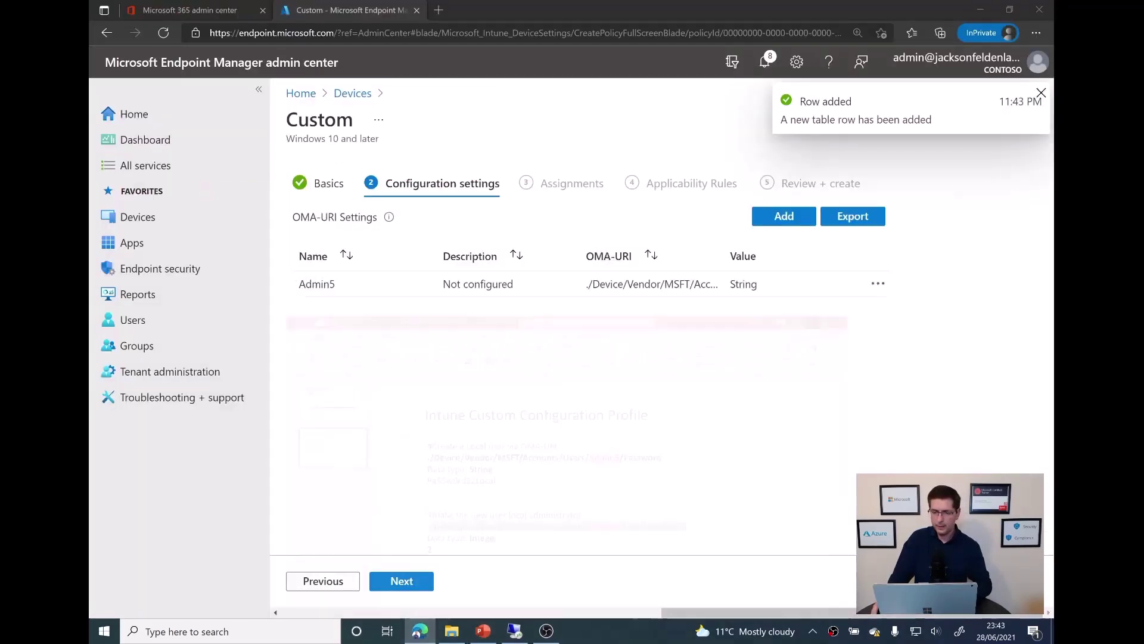
Add and save row 'Make Admin5 local Admin' with the pasted LocalUserGroup URI, Integer type, value 2
click(992, 11)
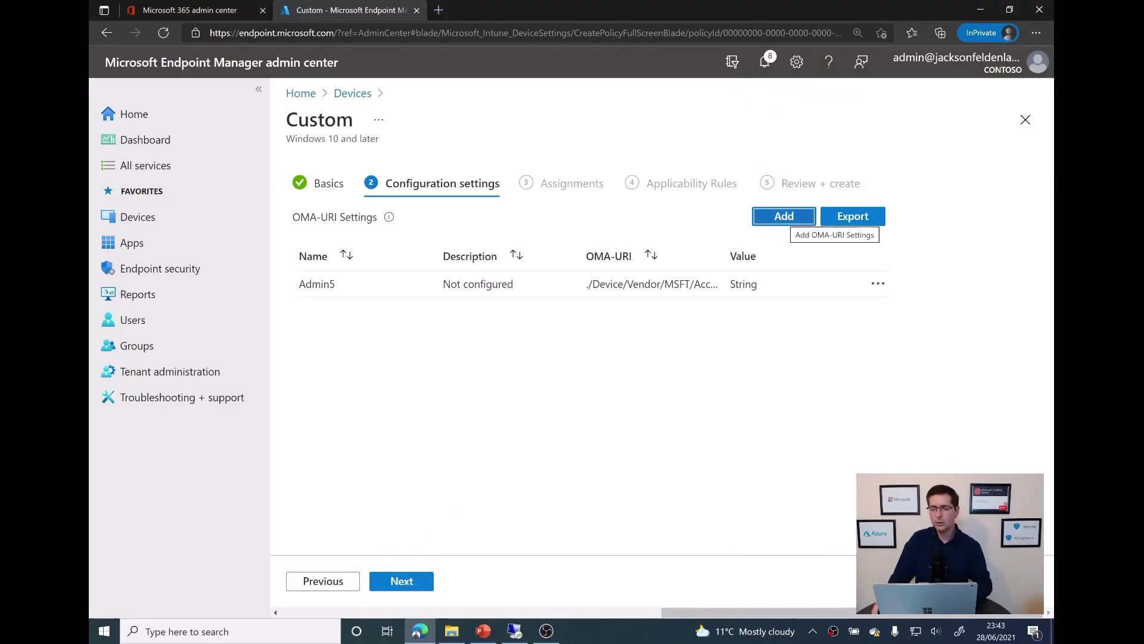
click(784, 216)
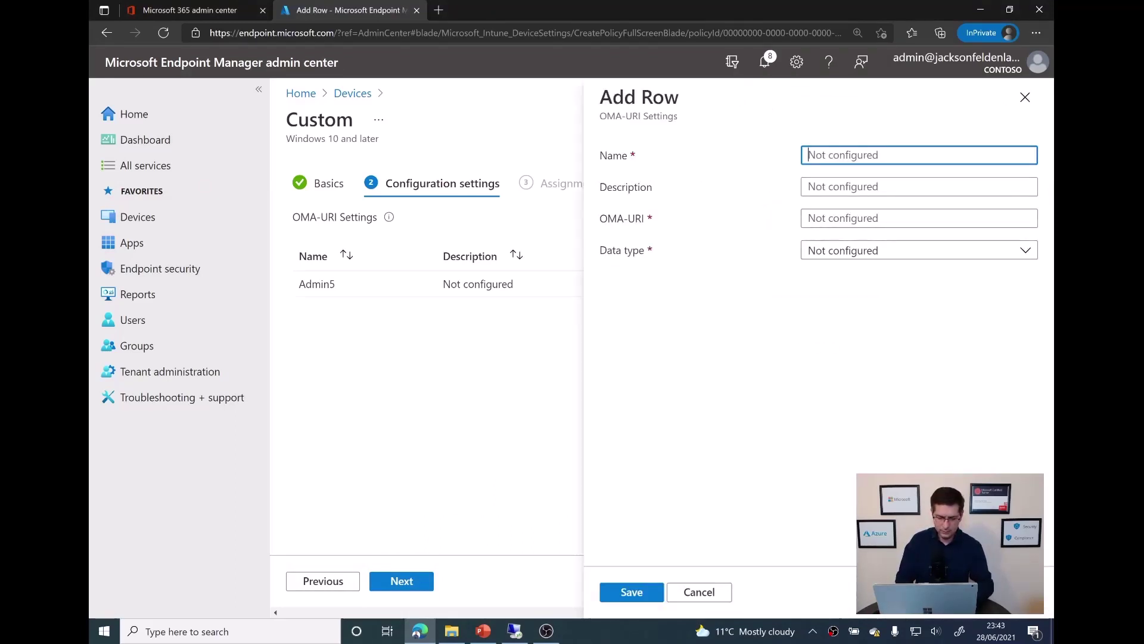
text(Make Adm)
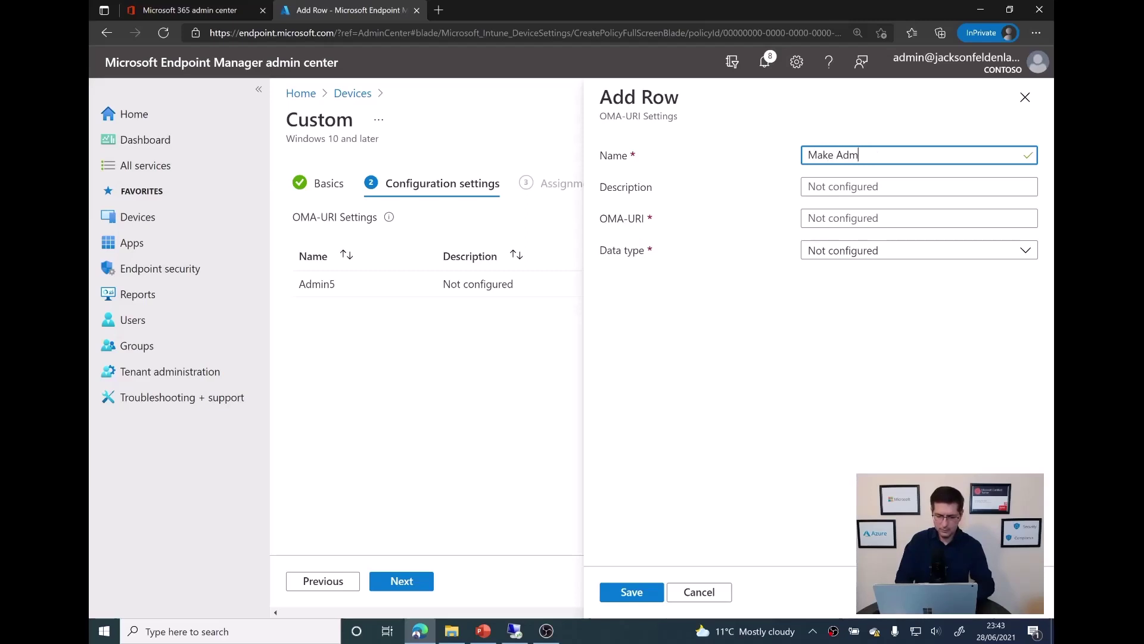
text(in5 local Admin)
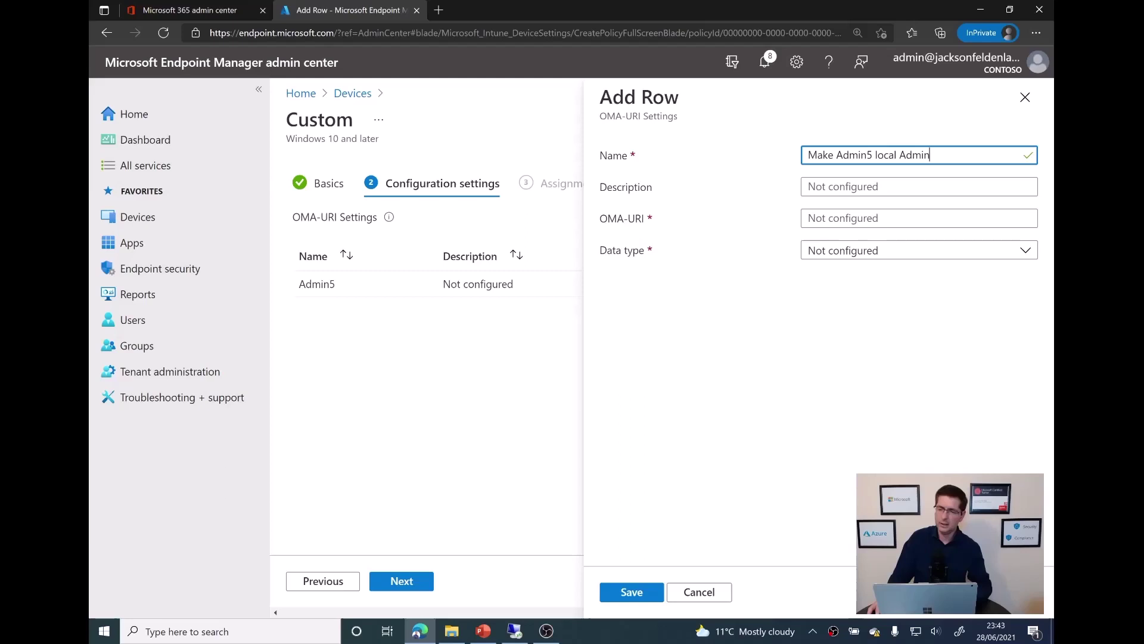
click(920, 218)
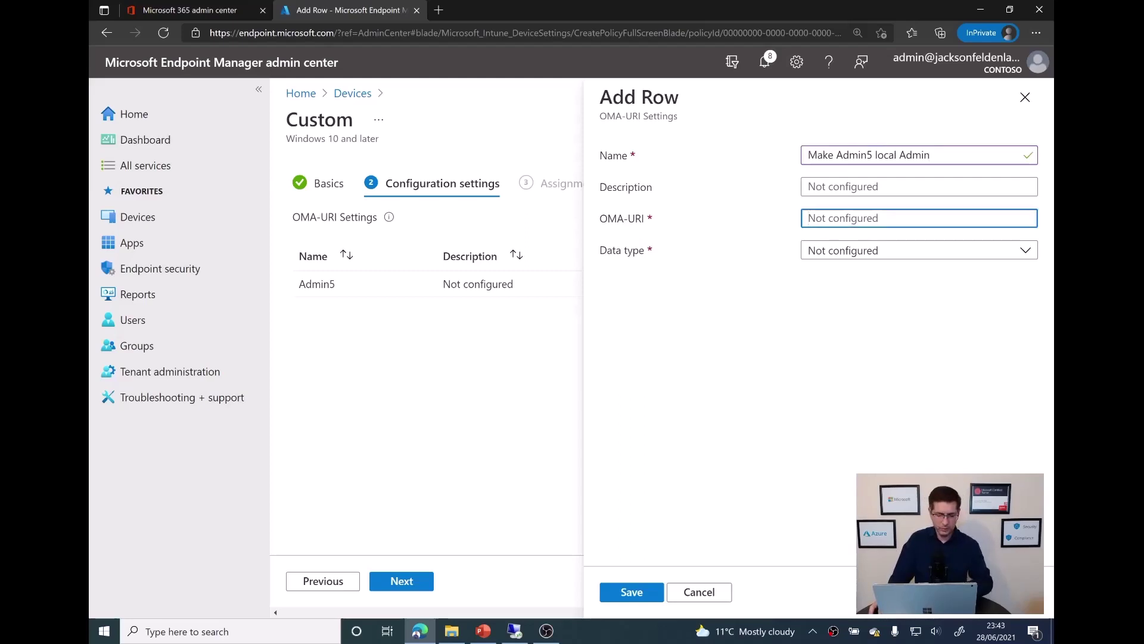
key(ctrl+v)
click(919, 250)
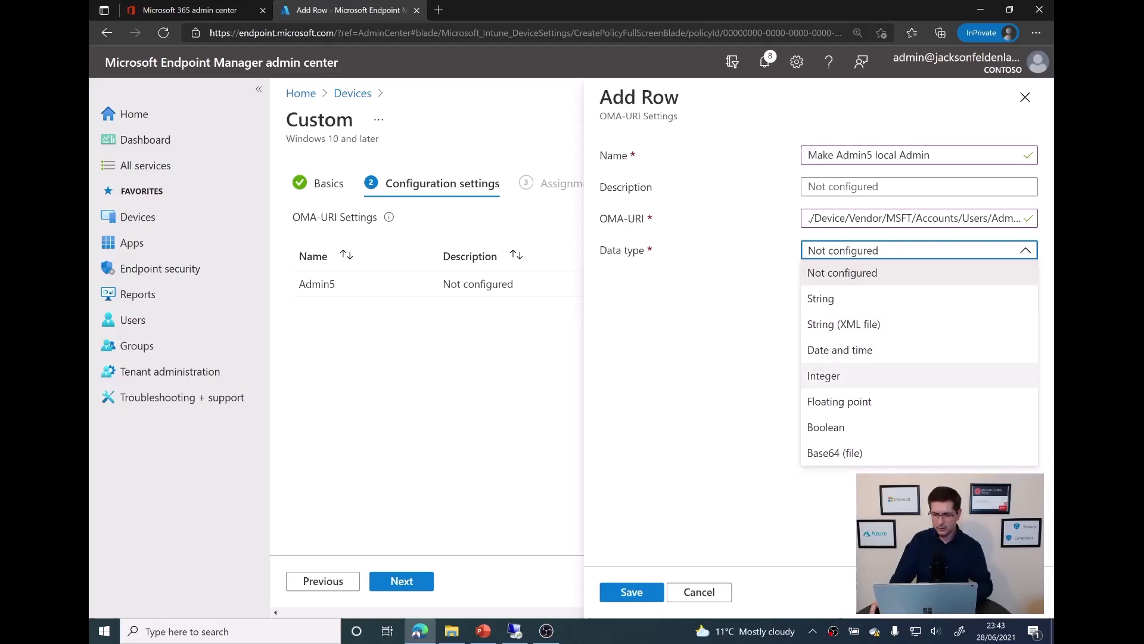
click(835, 375)
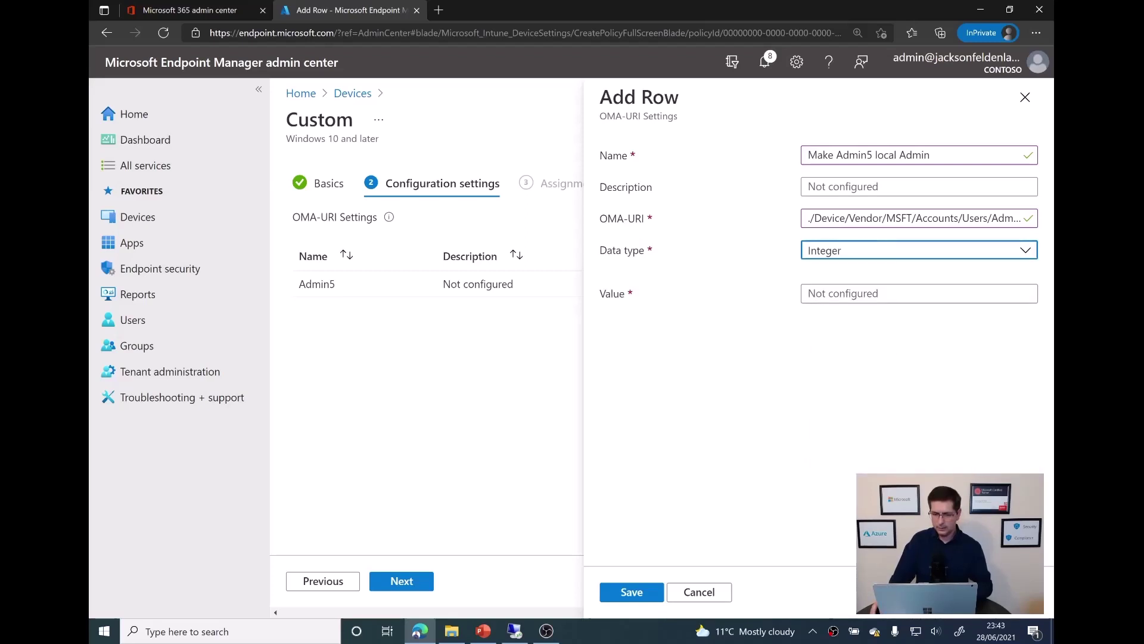
click(864, 294)
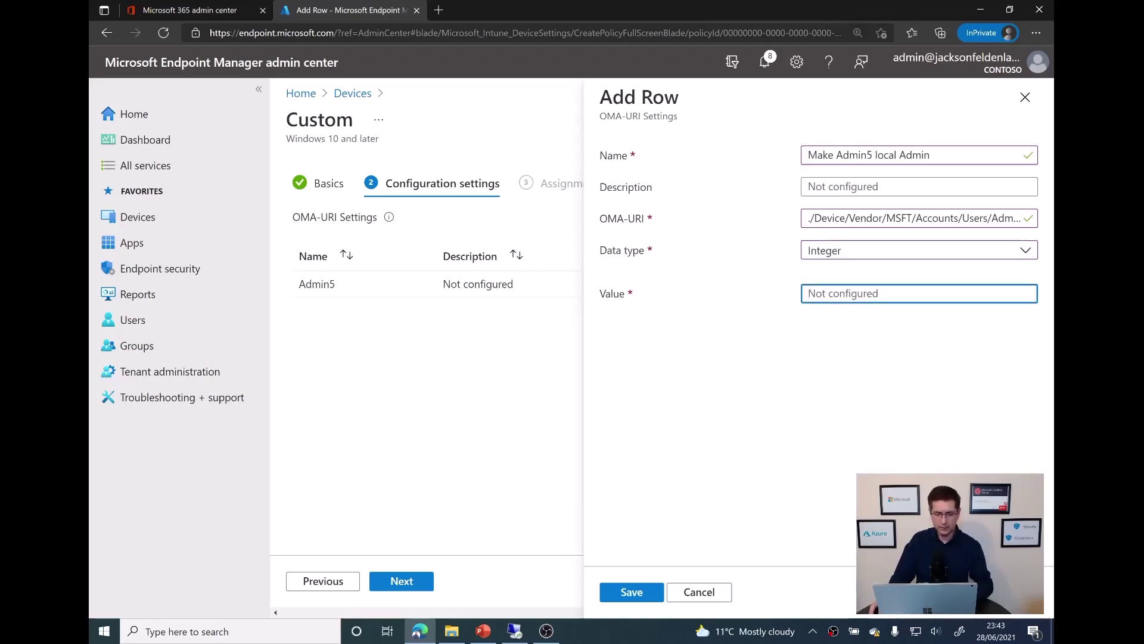
text(2)
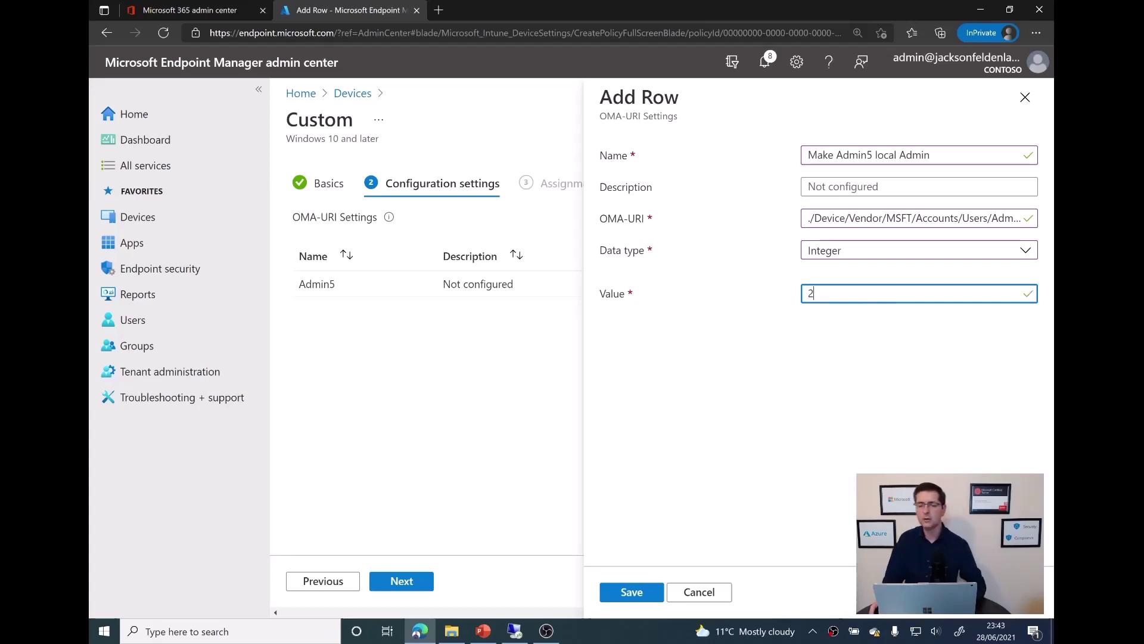
click(634, 593)
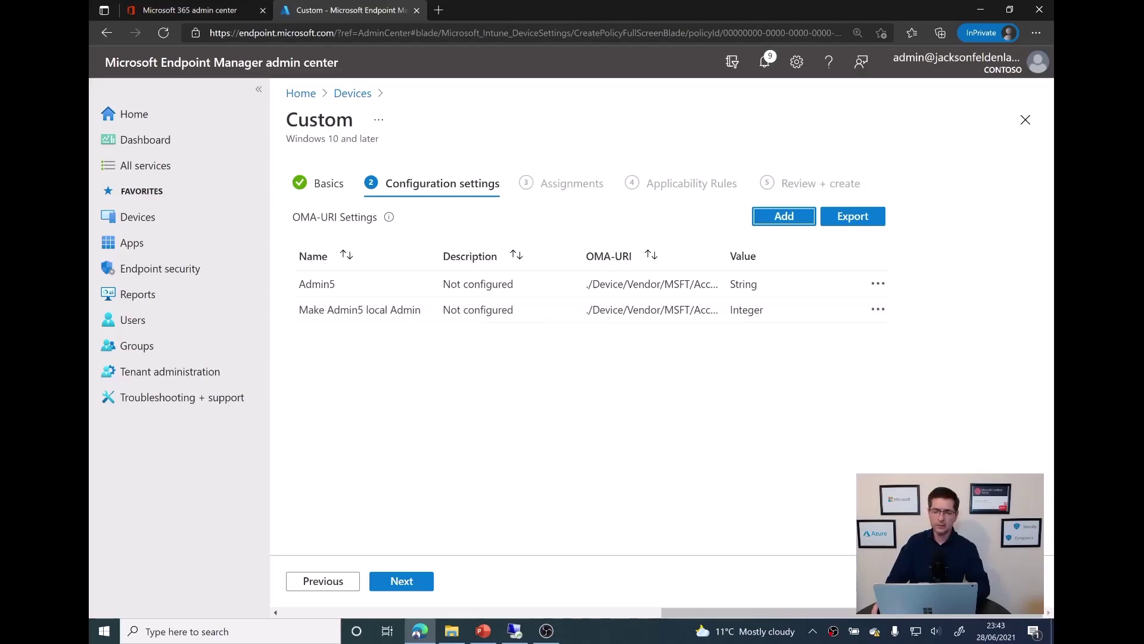
On the Assignments step, search groups for 'sg-it', close the picker, and include All users instead
click(405, 585)
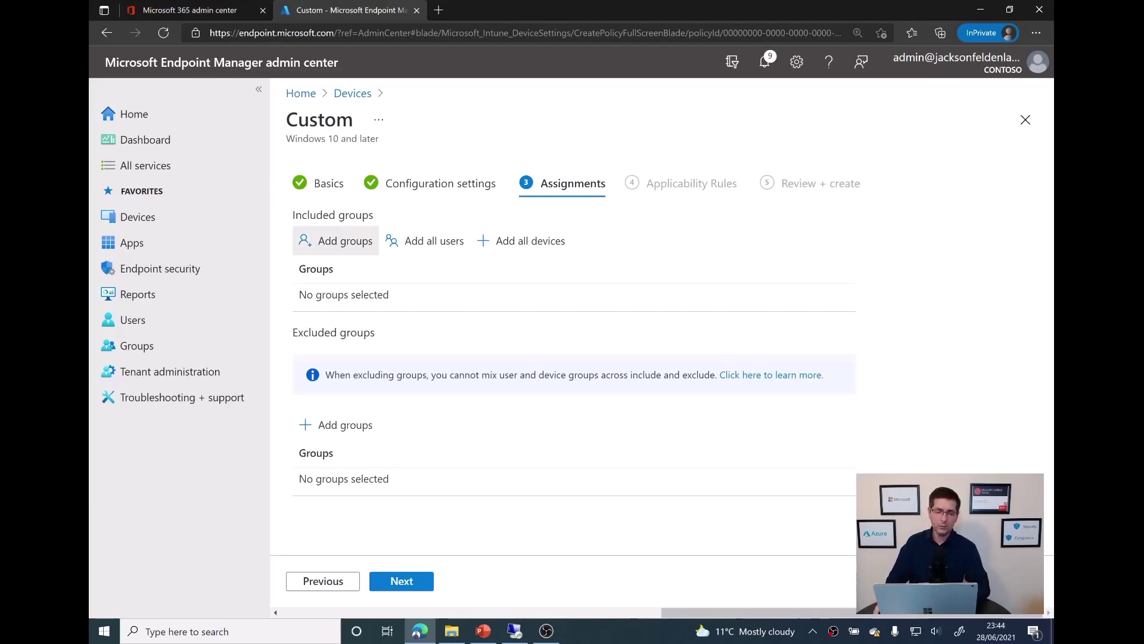
click(343, 241)
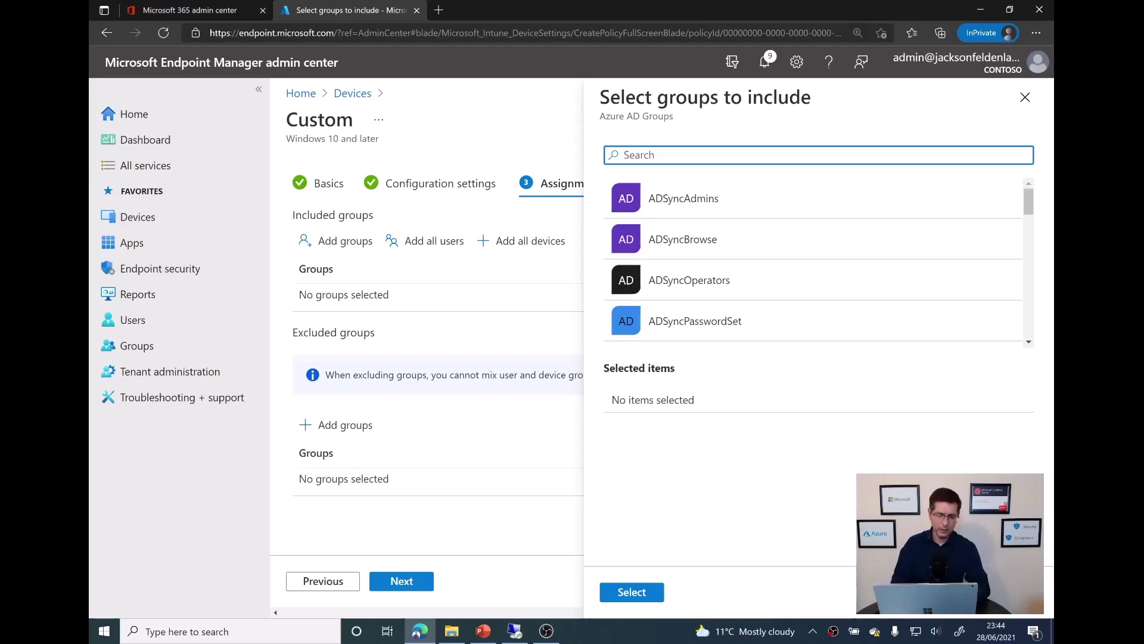
text(sg-)
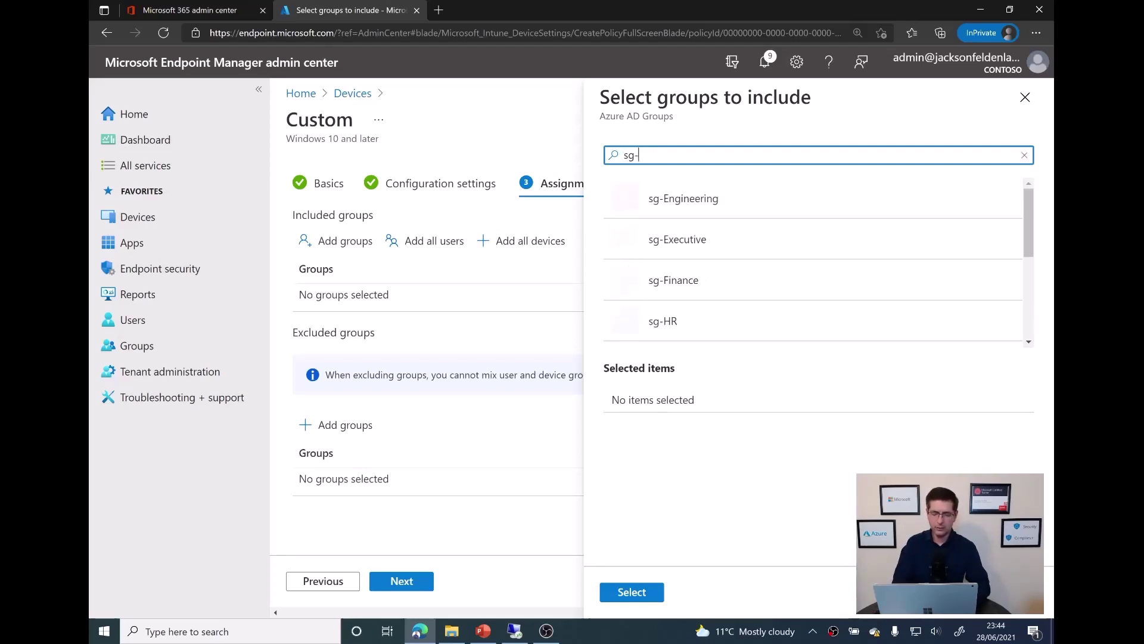
text(it)
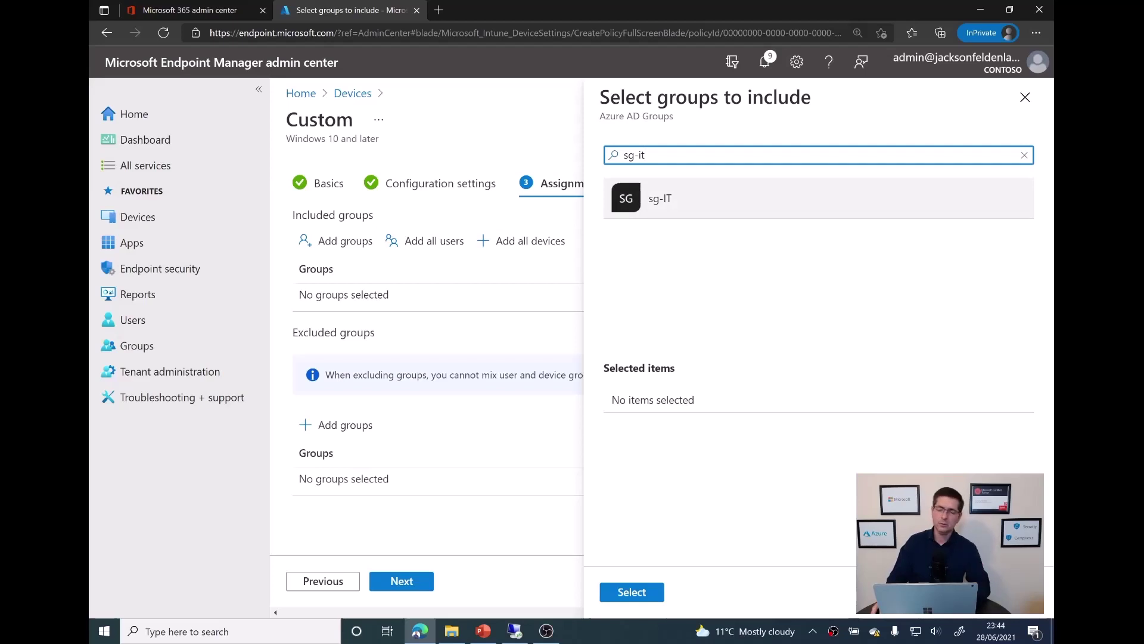
click(1024, 98)
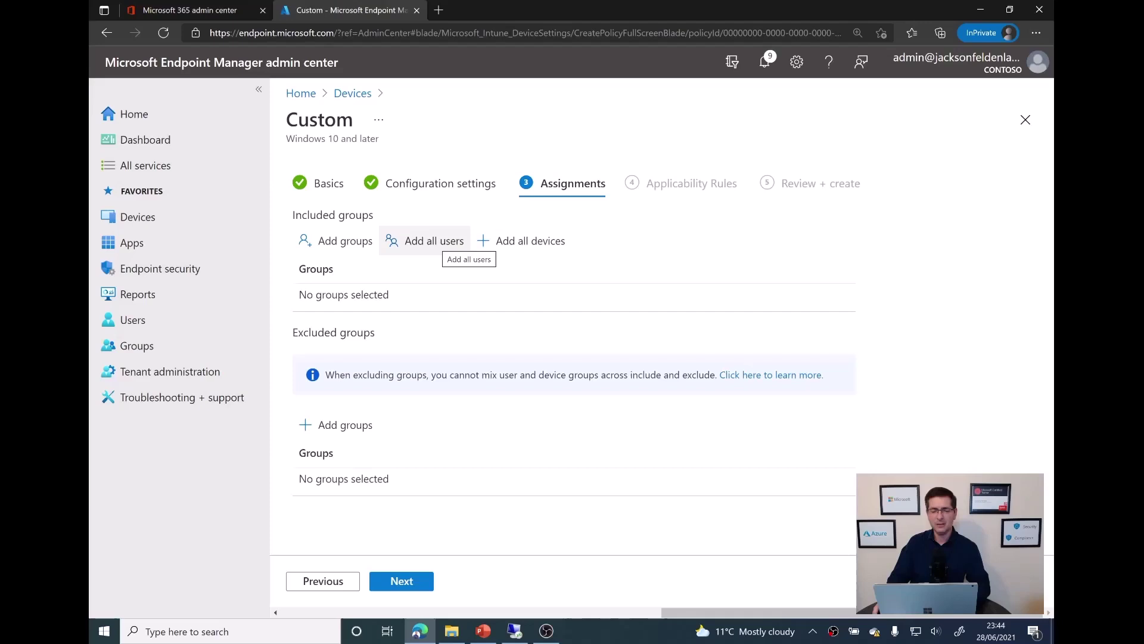
click(441, 240)
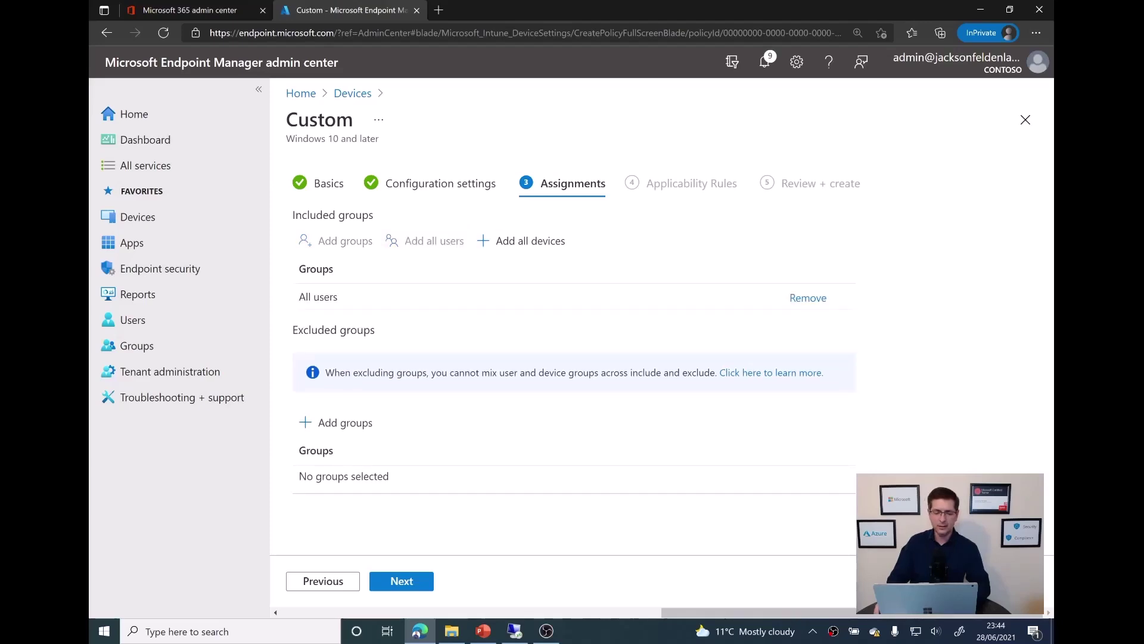
Finish creating the profile and view its Device status, with WINDOWS10-07 and WINDOWS10-05 Pending
click(402, 581)
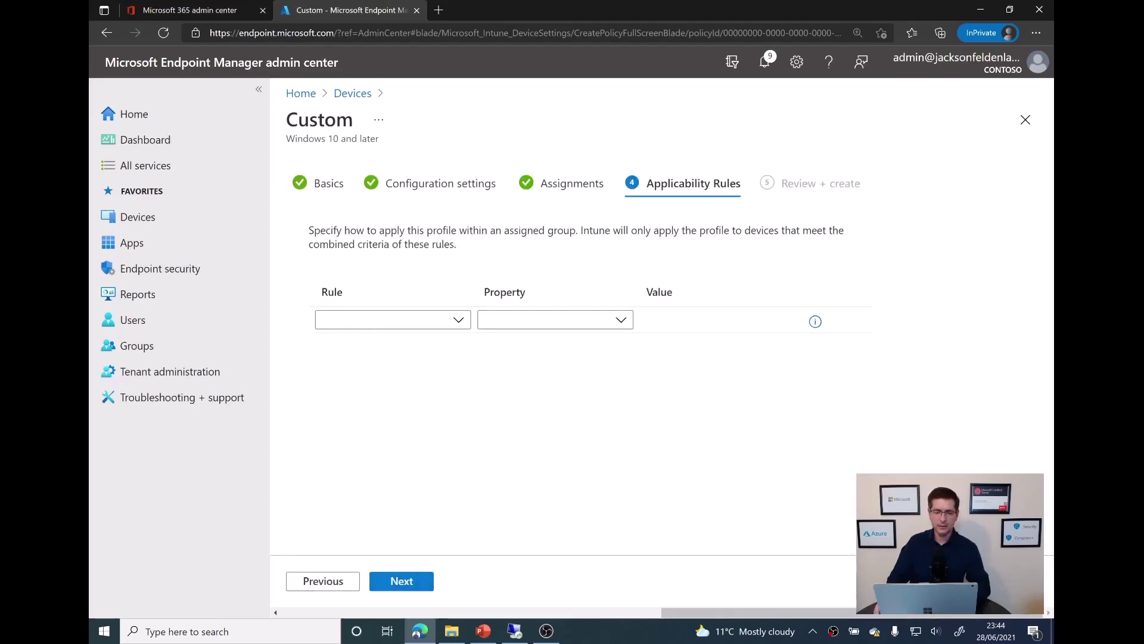
click(402, 581)
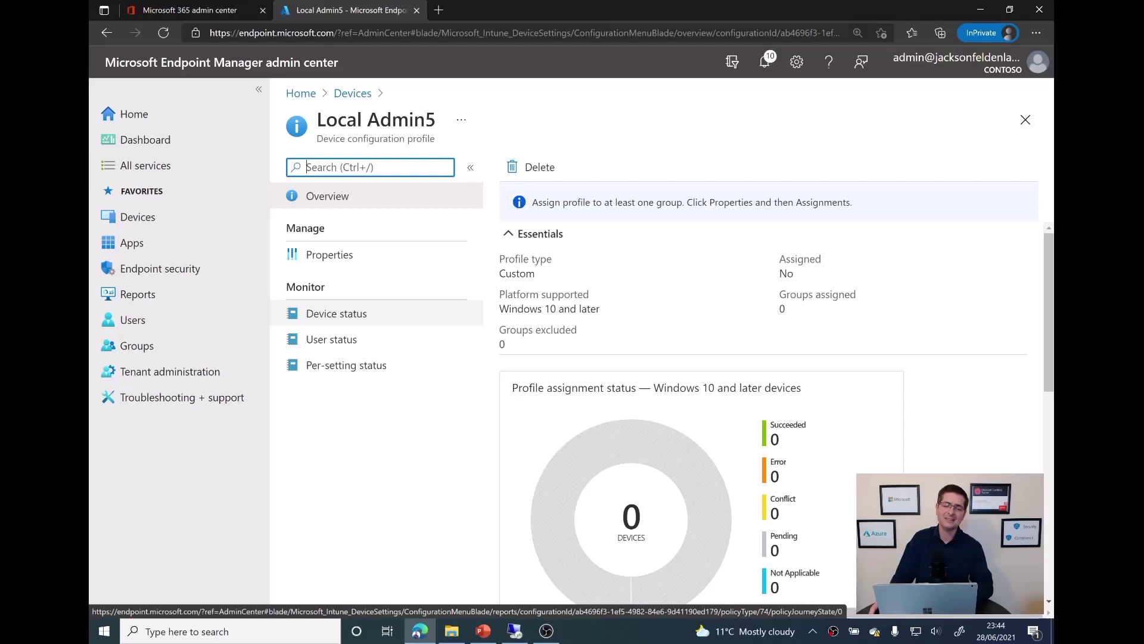
click(336, 313)
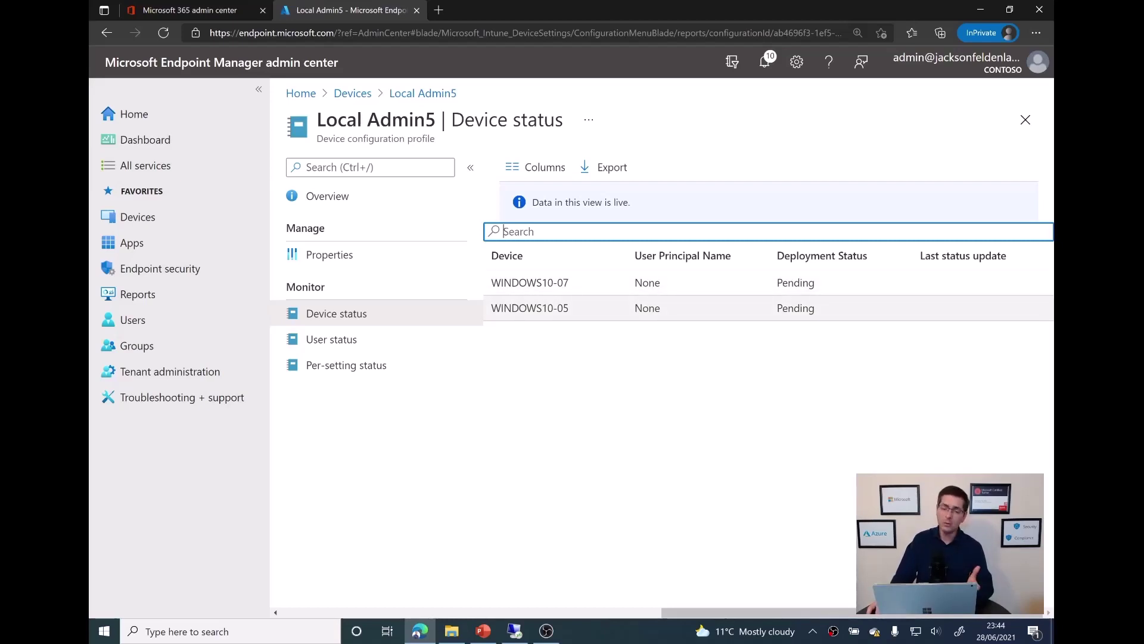
Refresh the Users list in Computer Management on both the WINDOWS10-05 and WINDOWS10-07 VMs
mouse_move(515, 631)
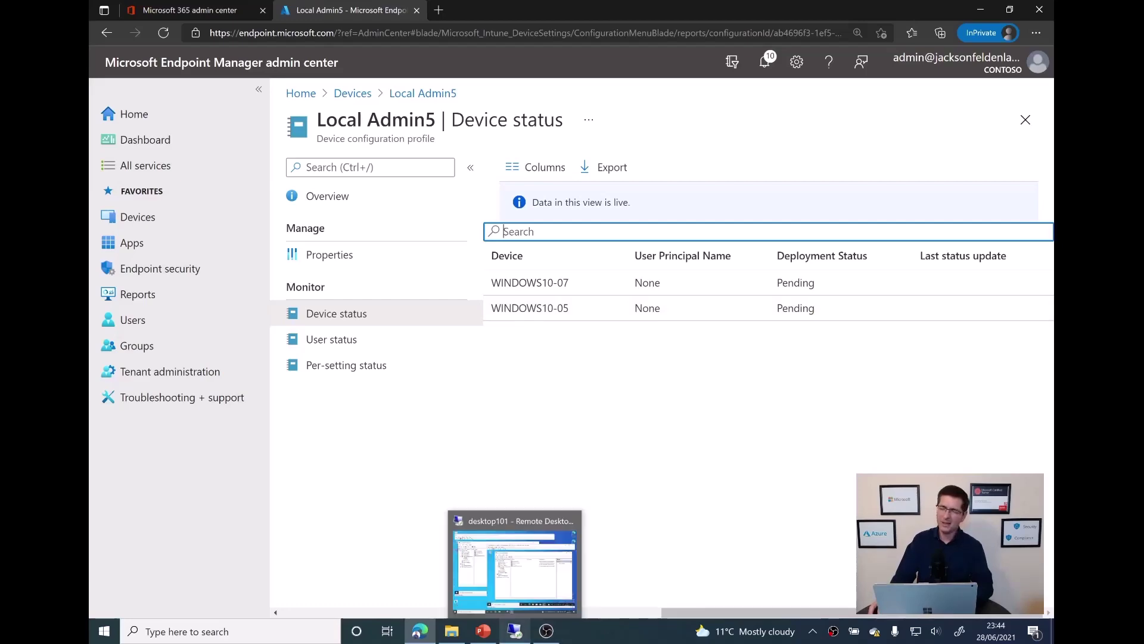
click(514, 555)
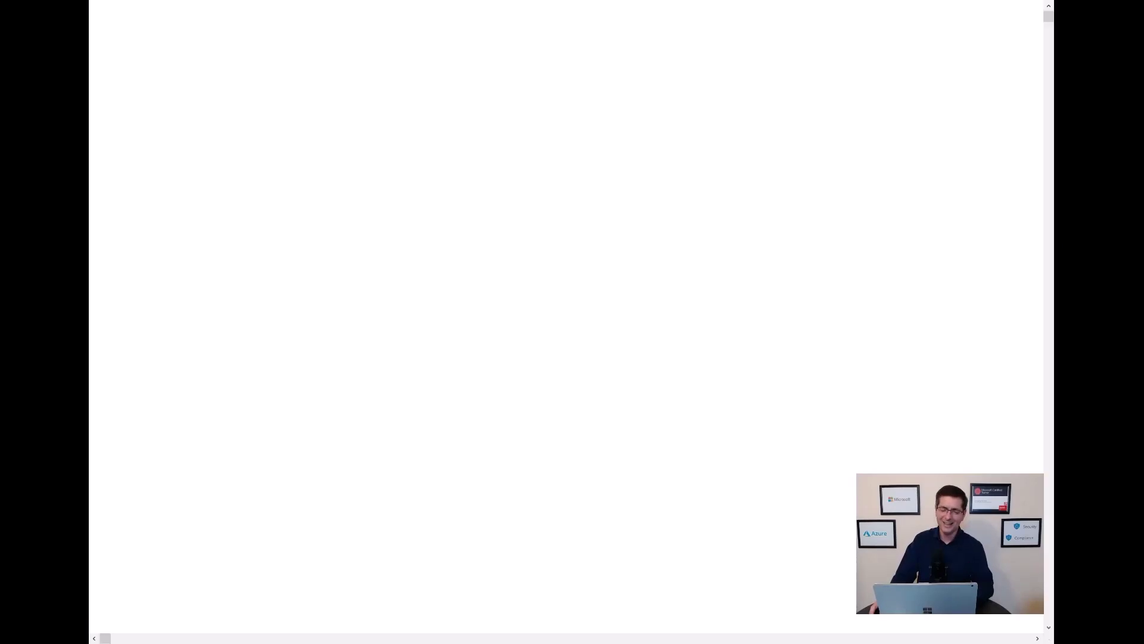
right_click(583, 326)
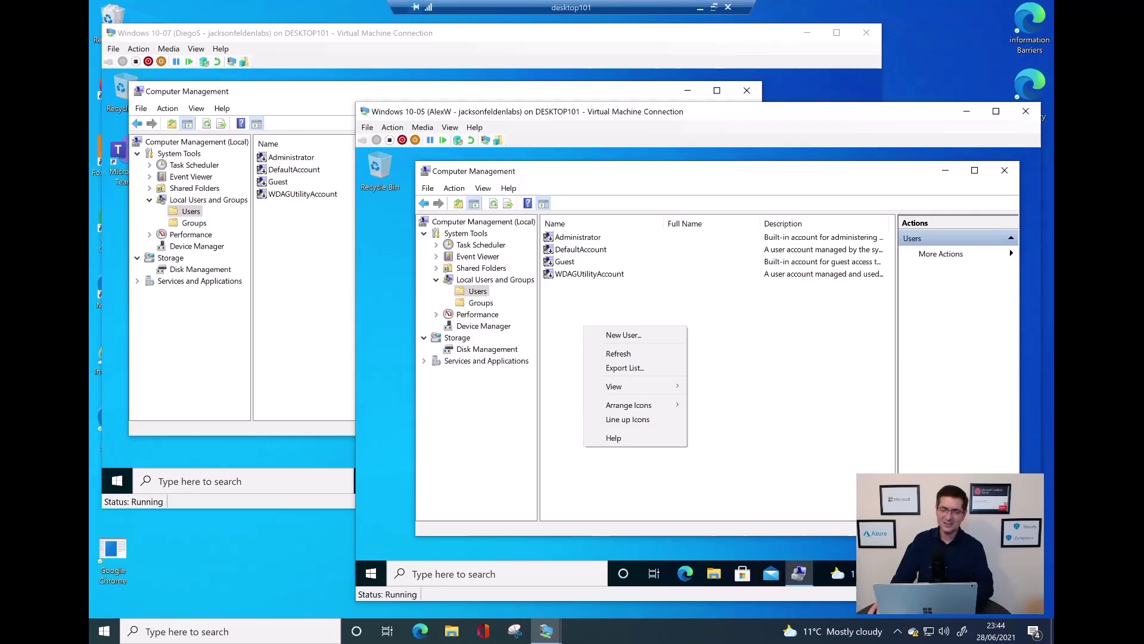
click(614, 353)
right_click(611, 348)
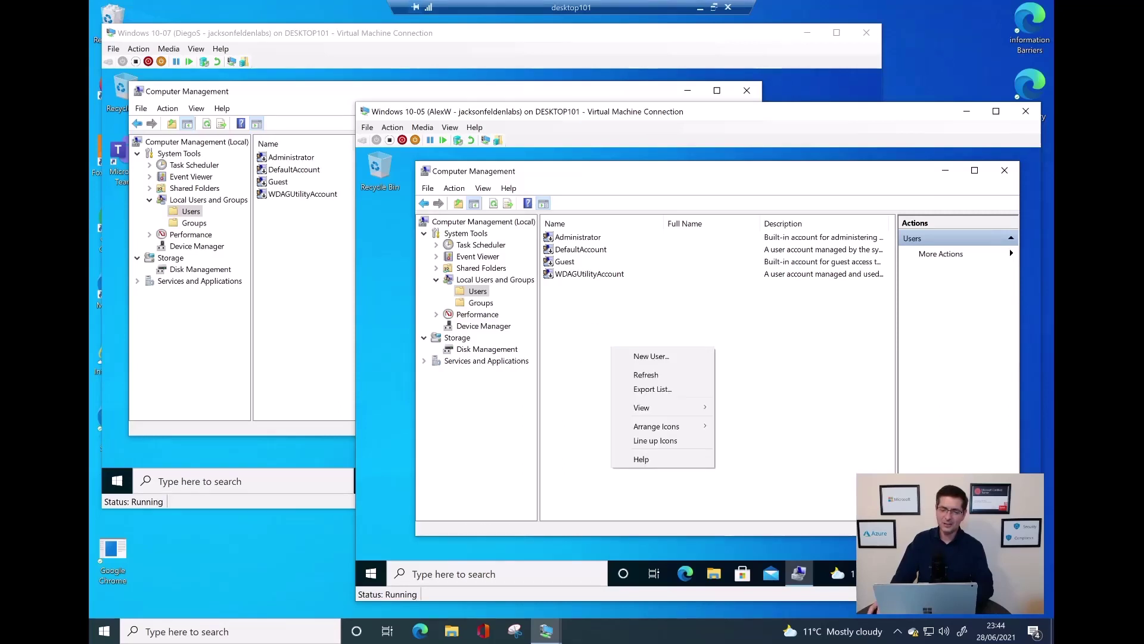
click(644, 374)
right_click(298, 276)
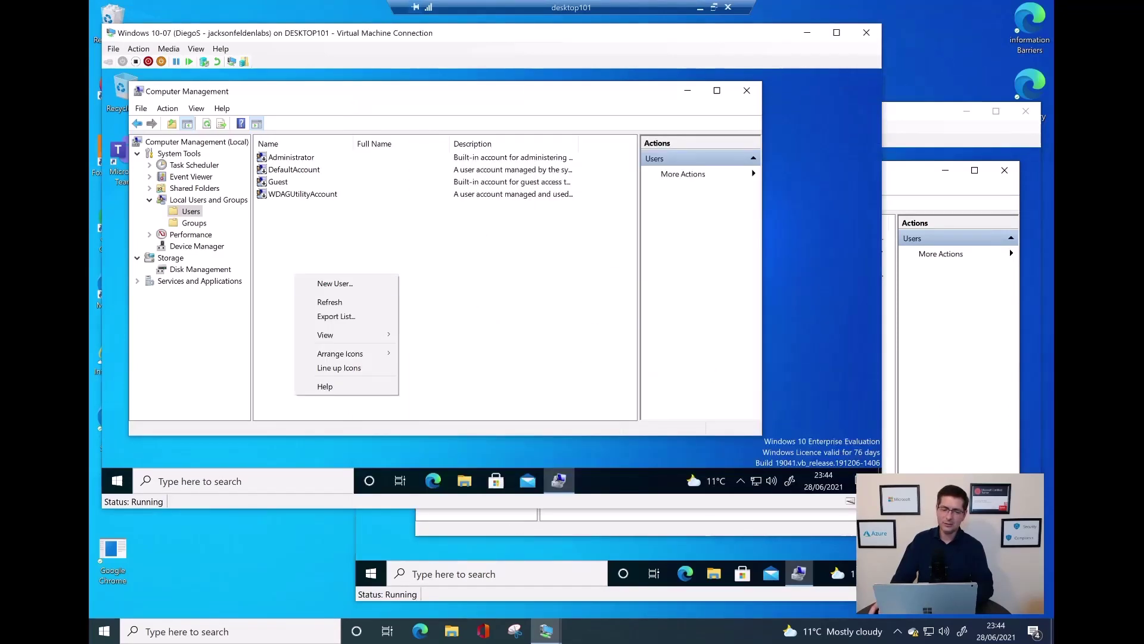
click(325, 301)
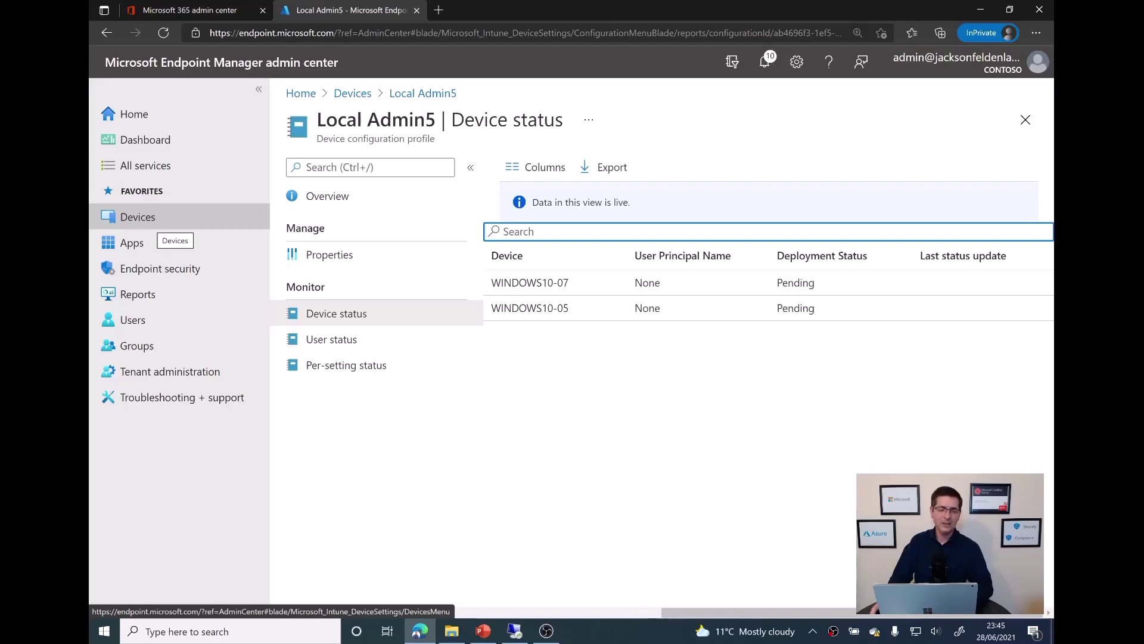
From All devices, run and confirm a Sync on WINDOWS10-05 and then WINDOWS10-07
click(137, 216)
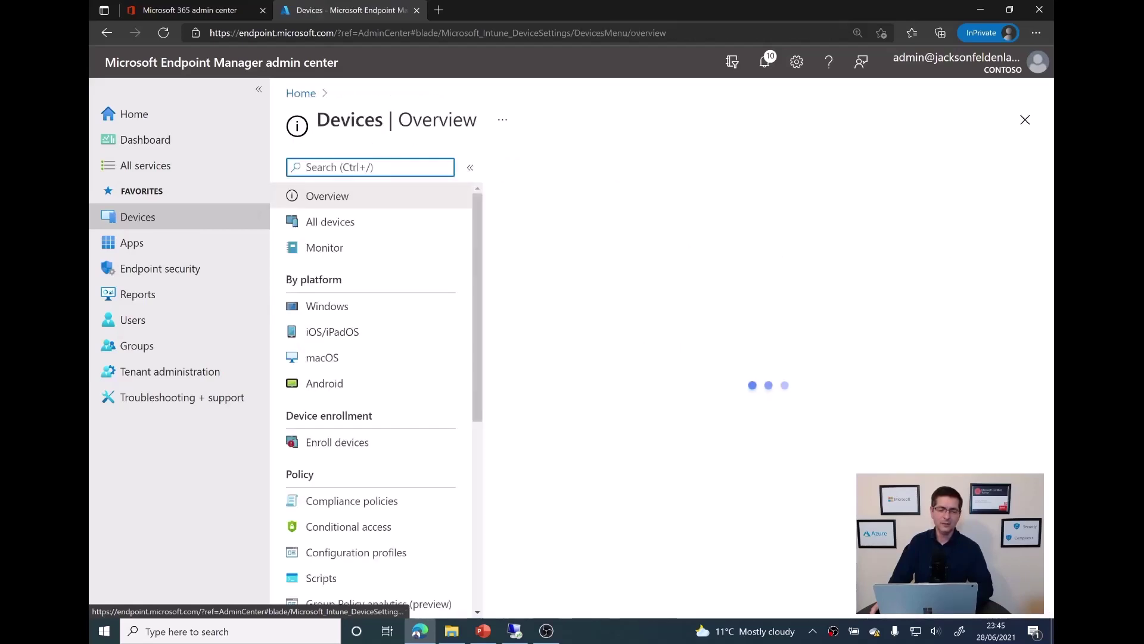
click(330, 221)
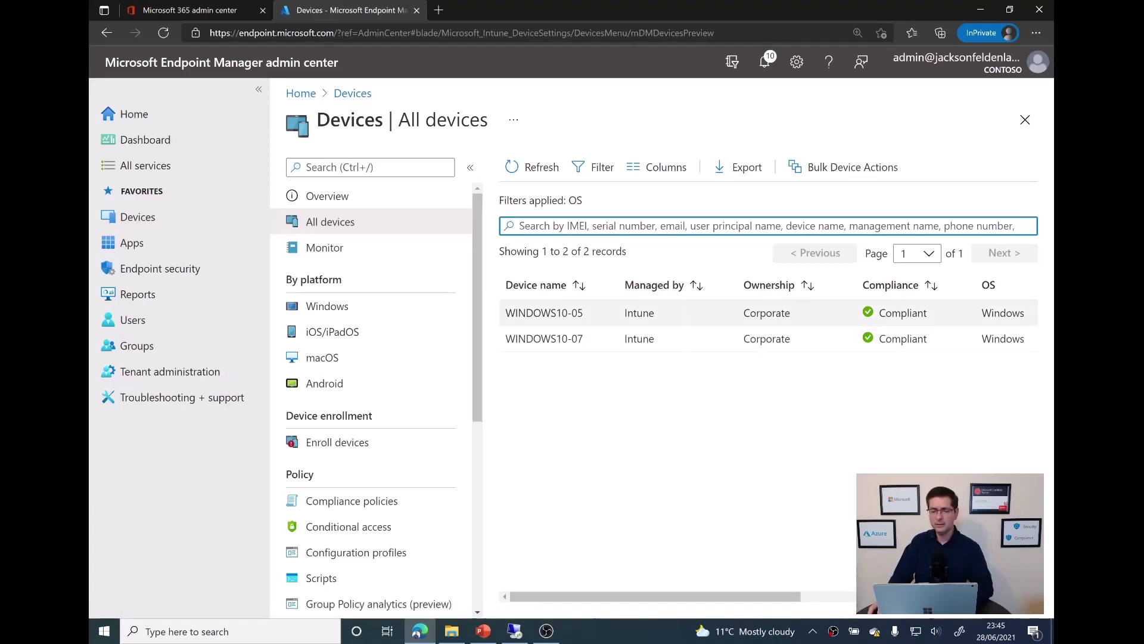
click(544, 312)
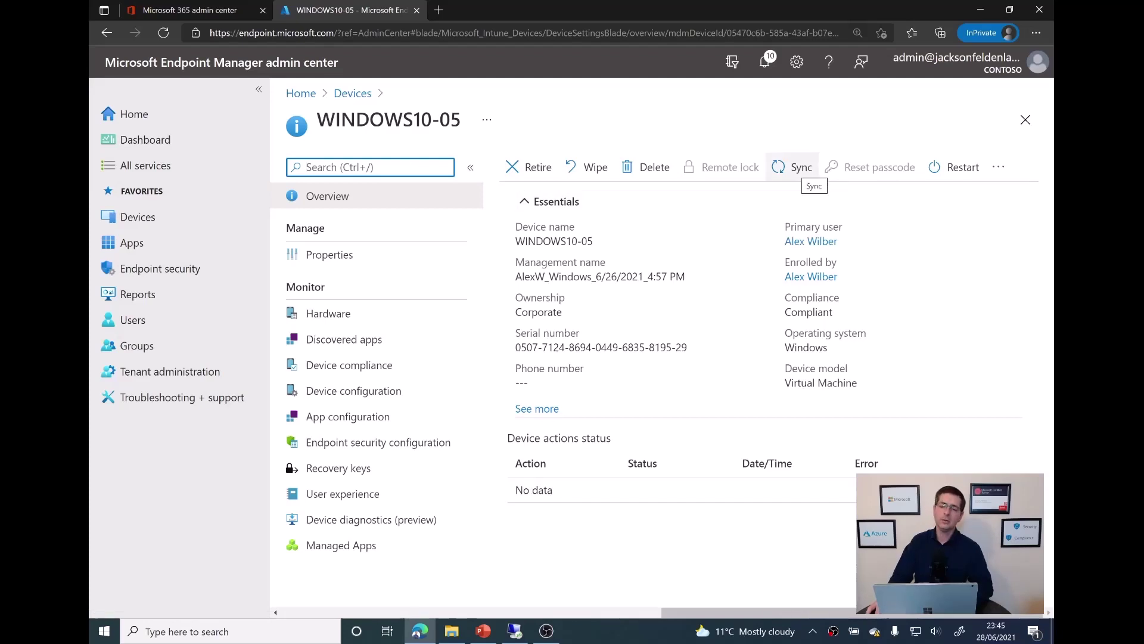
click(795, 167)
click(531, 269)
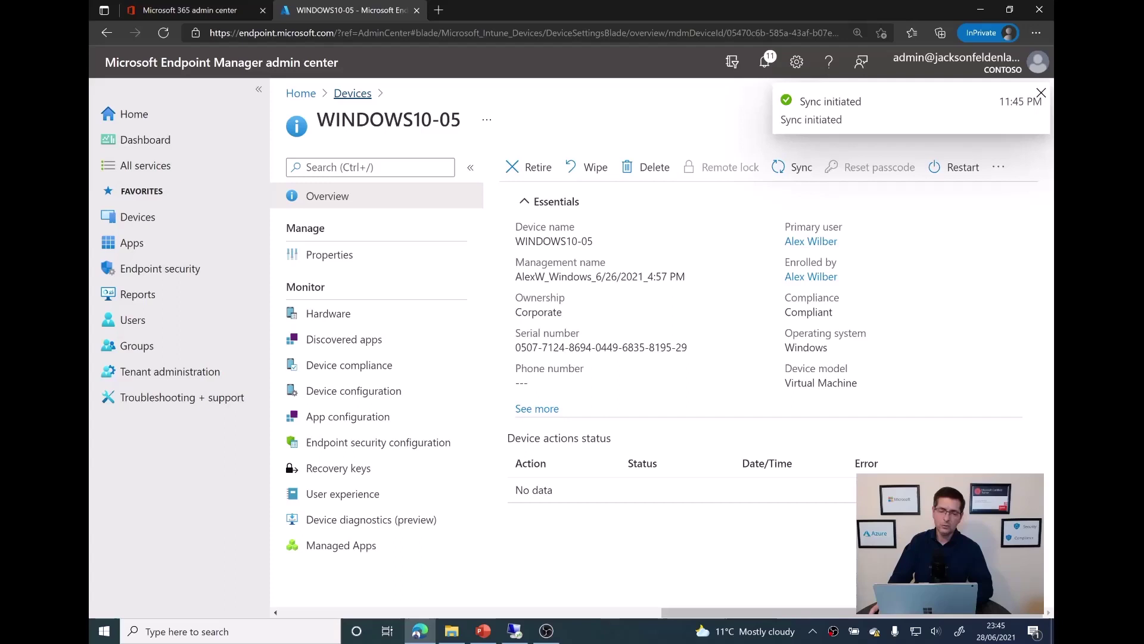
click(352, 93)
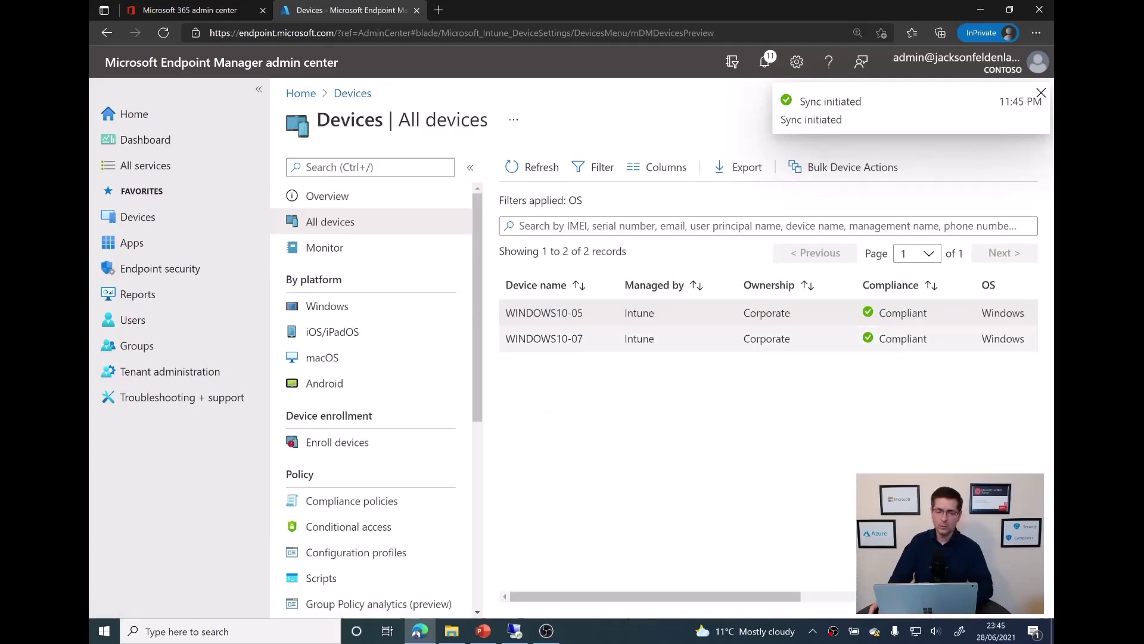
click(544, 338)
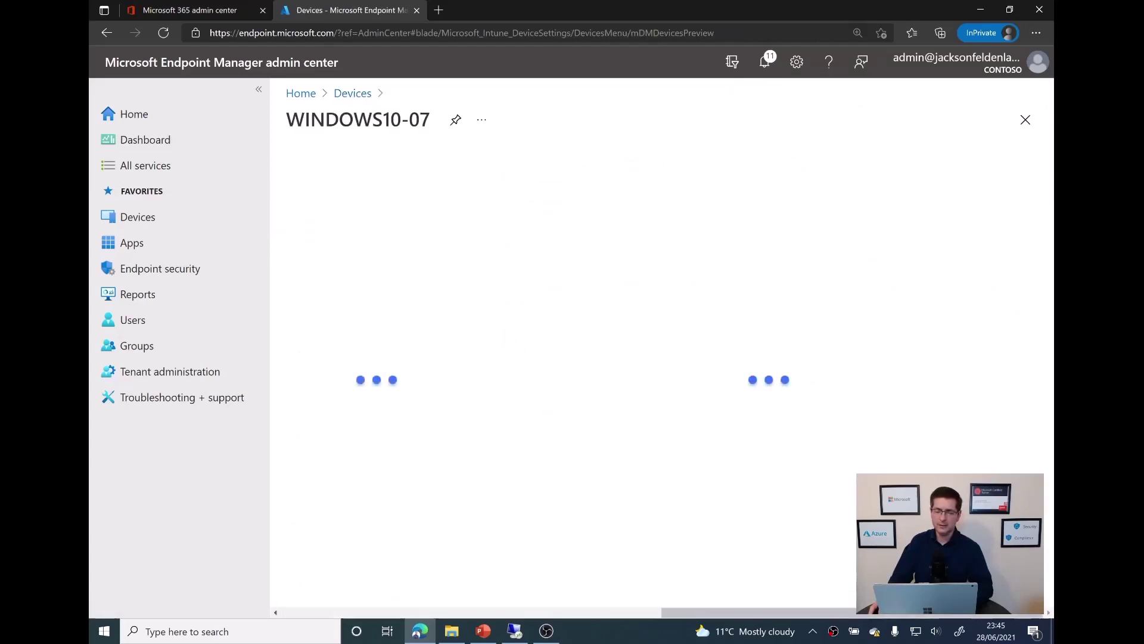
click(793, 167)
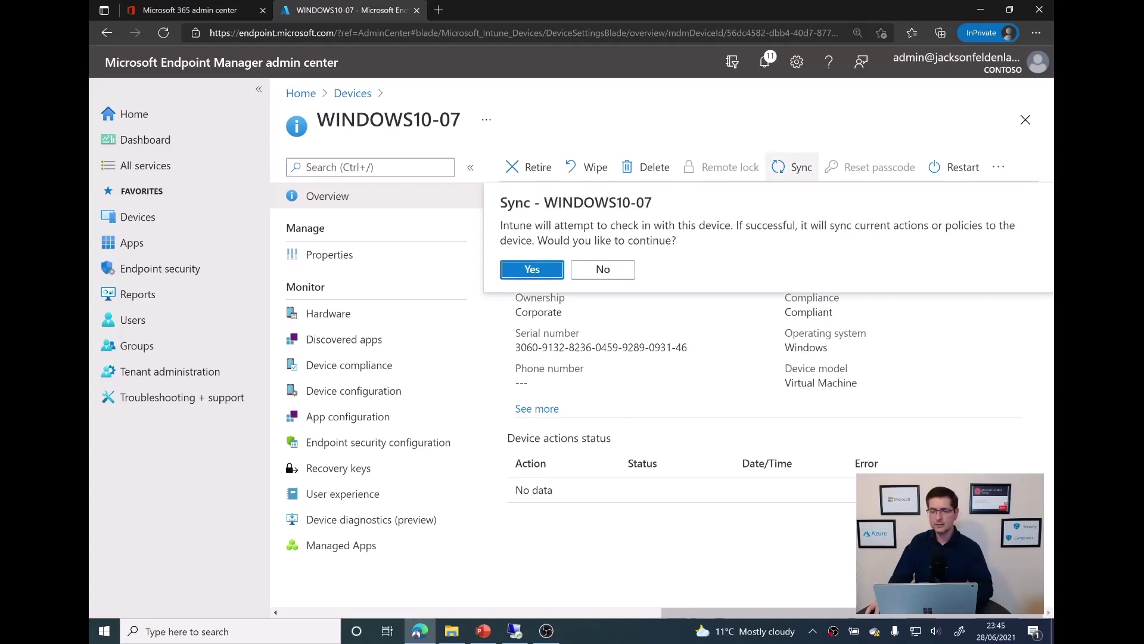
key(Return)
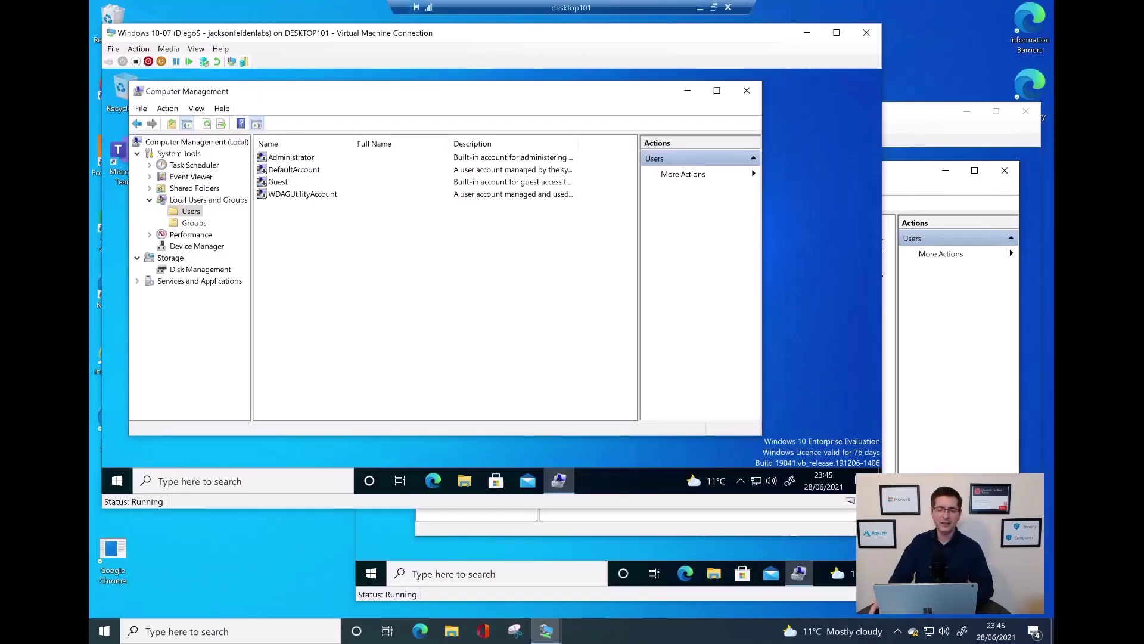
Refresh the Users lists on the WINDOWS10-07 and WINDOWS10-05 VMs; Admin5 still isn't listed
right_click(298, 248)
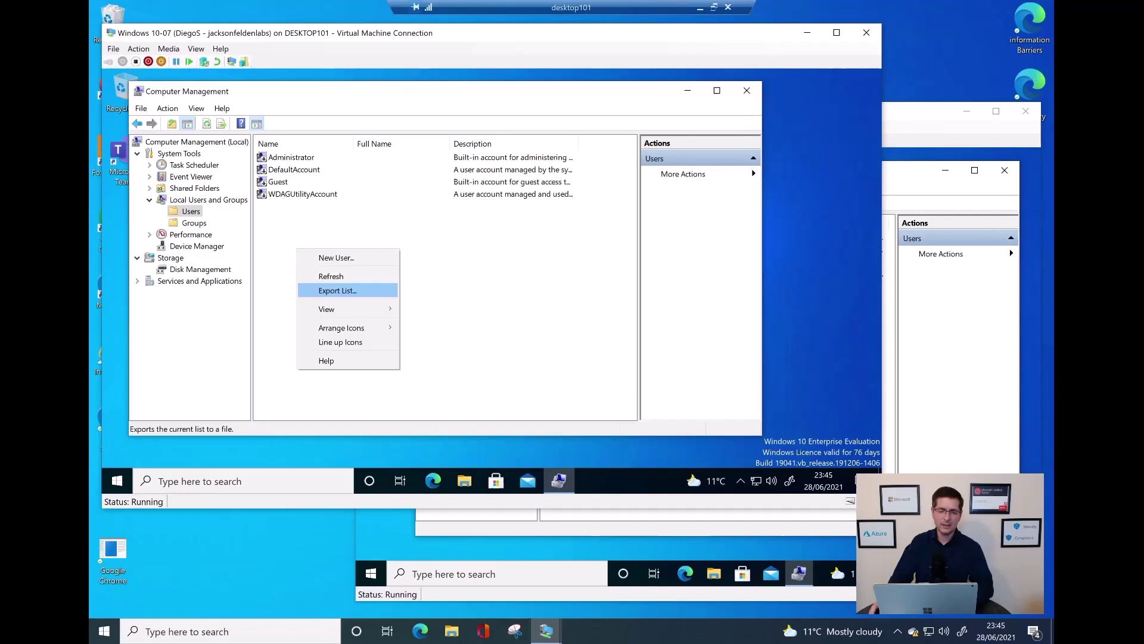
key(Escape)
right_click(328, 257)
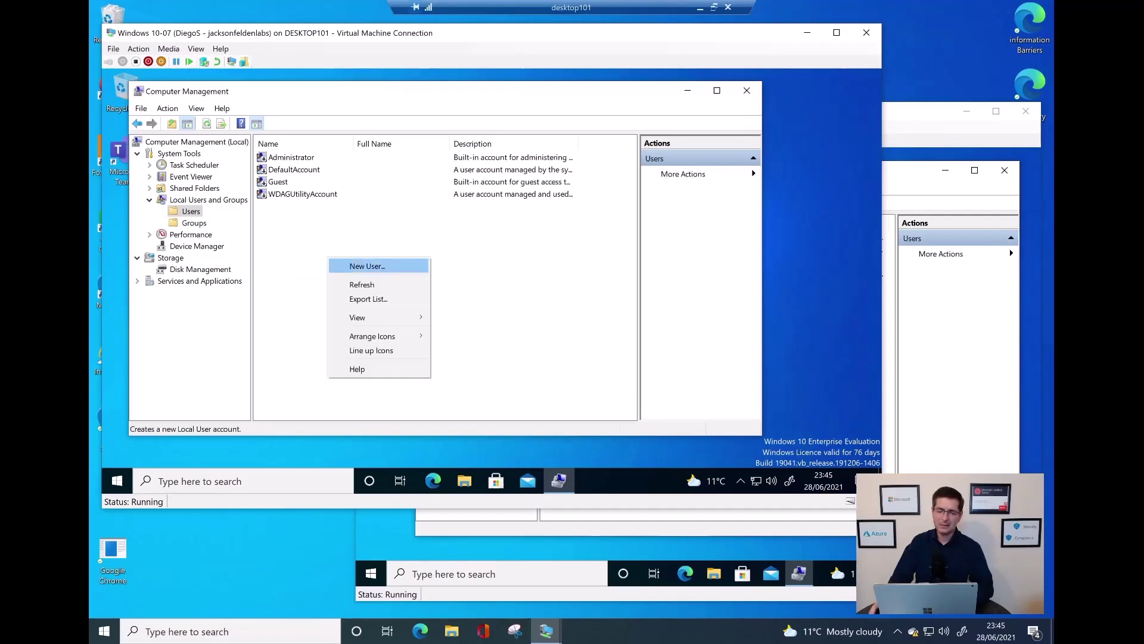
key(Return)
key(alt+Tab)
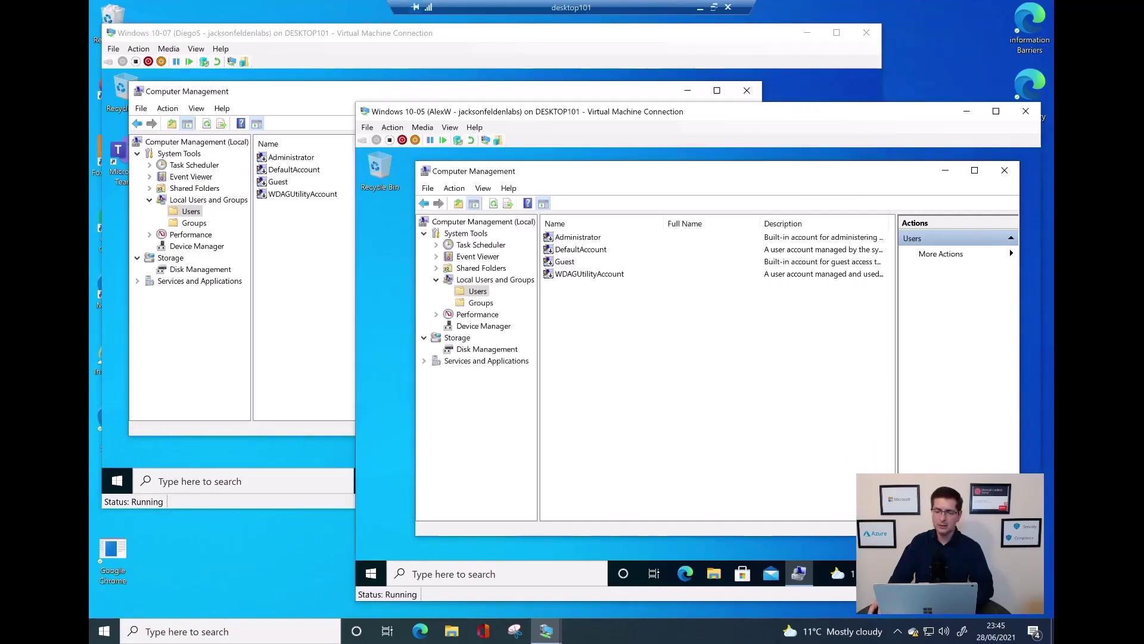
right_click(655, 321)
click(697, 348)
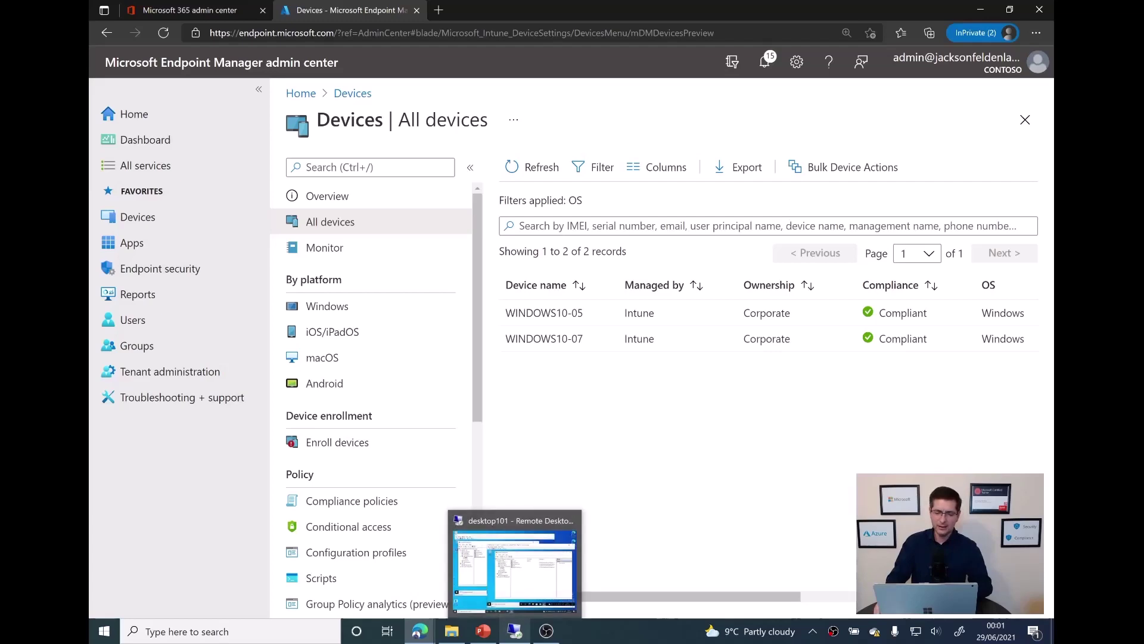
Refresh the WINDOWS10-05 Users list and select the new Admin5 account
click(514, 630)
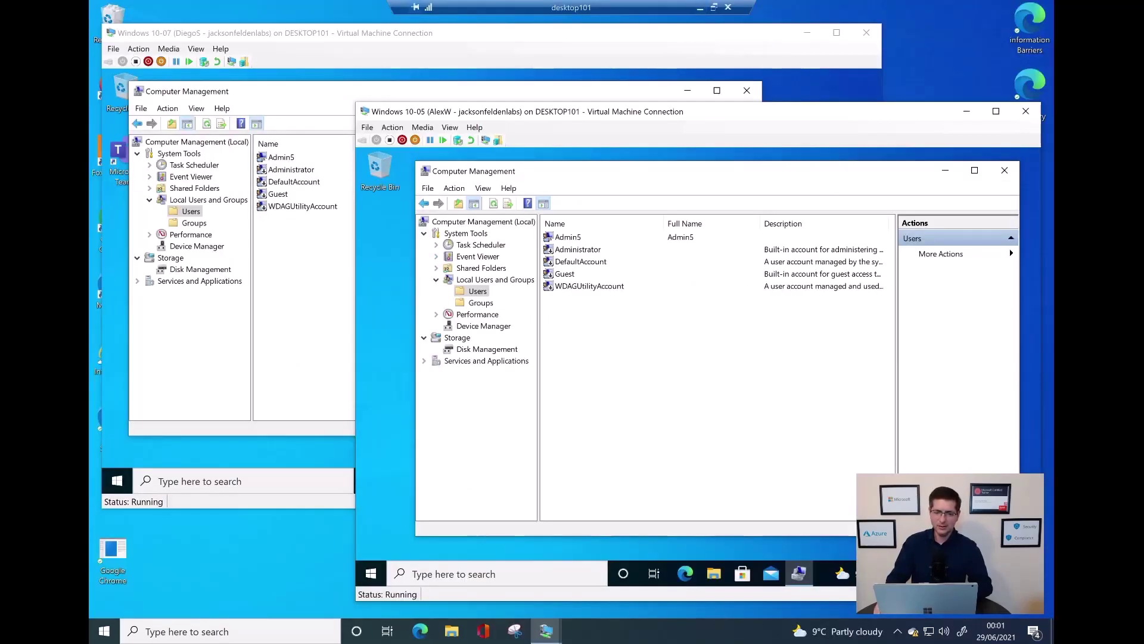
right_click(613, 346)
click(638, 374)
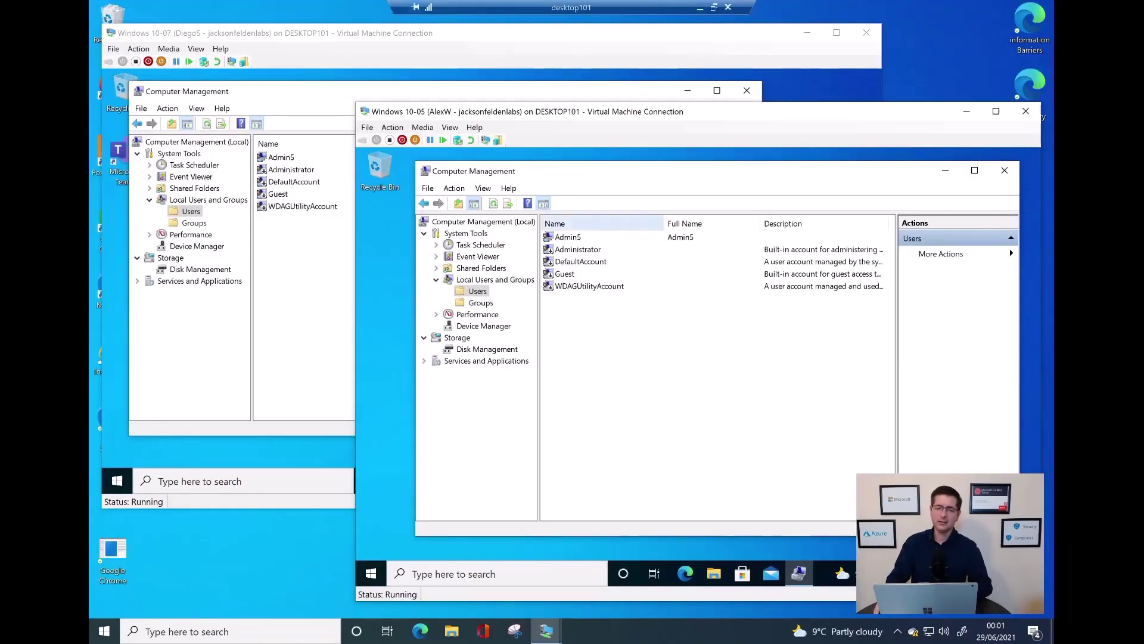
click(554, 249)
click(548, 237)
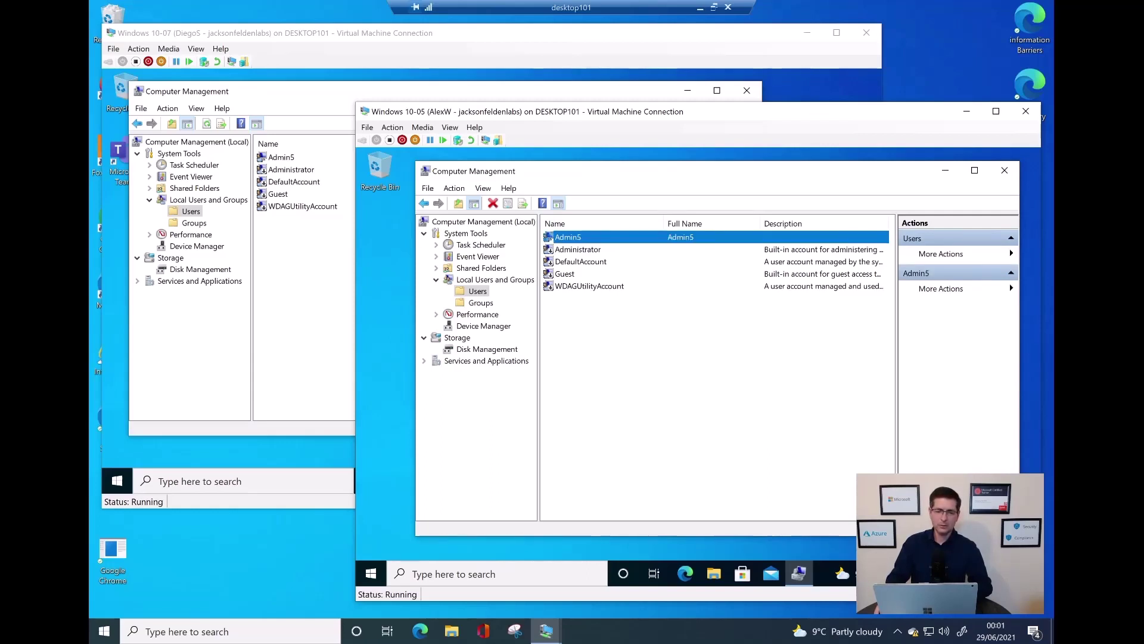
Refresh the WINDOWS10-07 Users list to confirm Admin5 appears there too
key(alt+Tab)
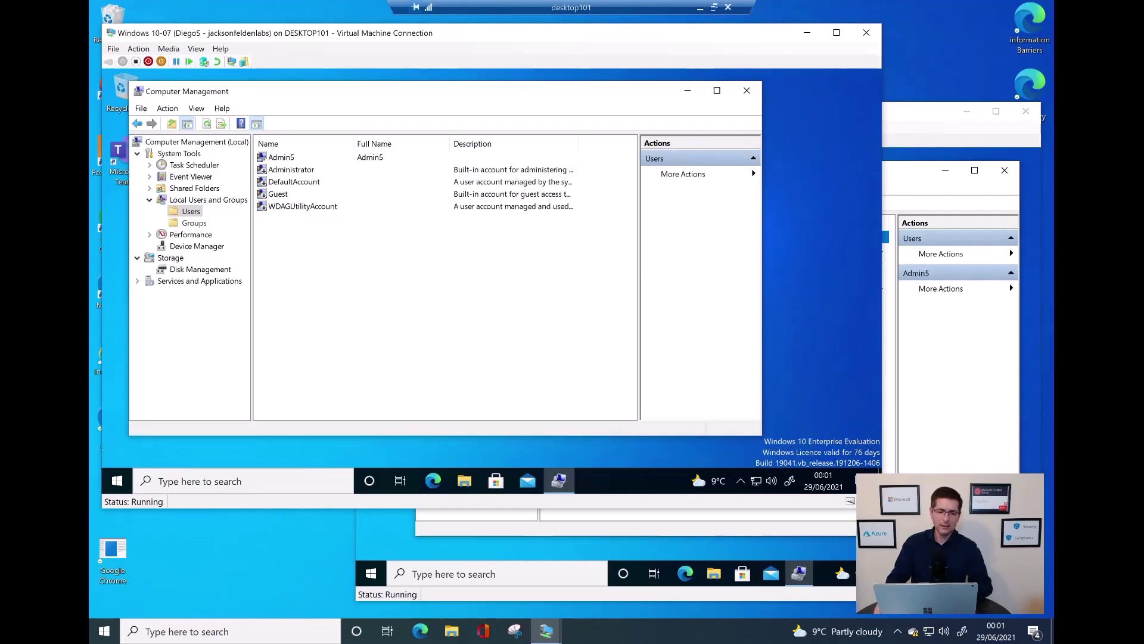
right_click(337, 284)
click(371, 310)
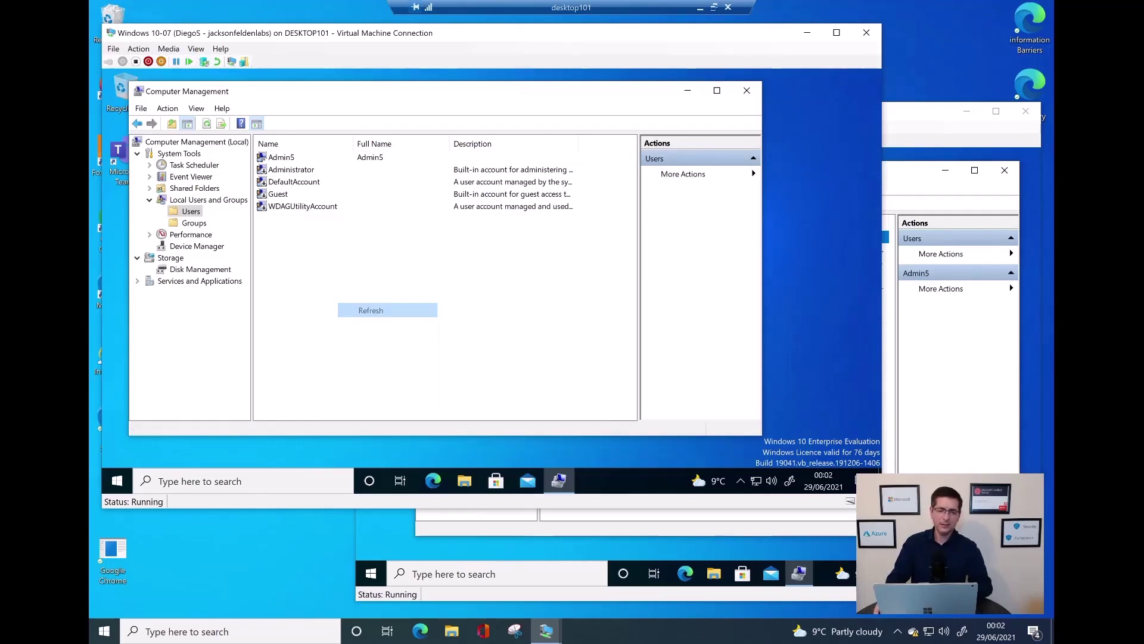